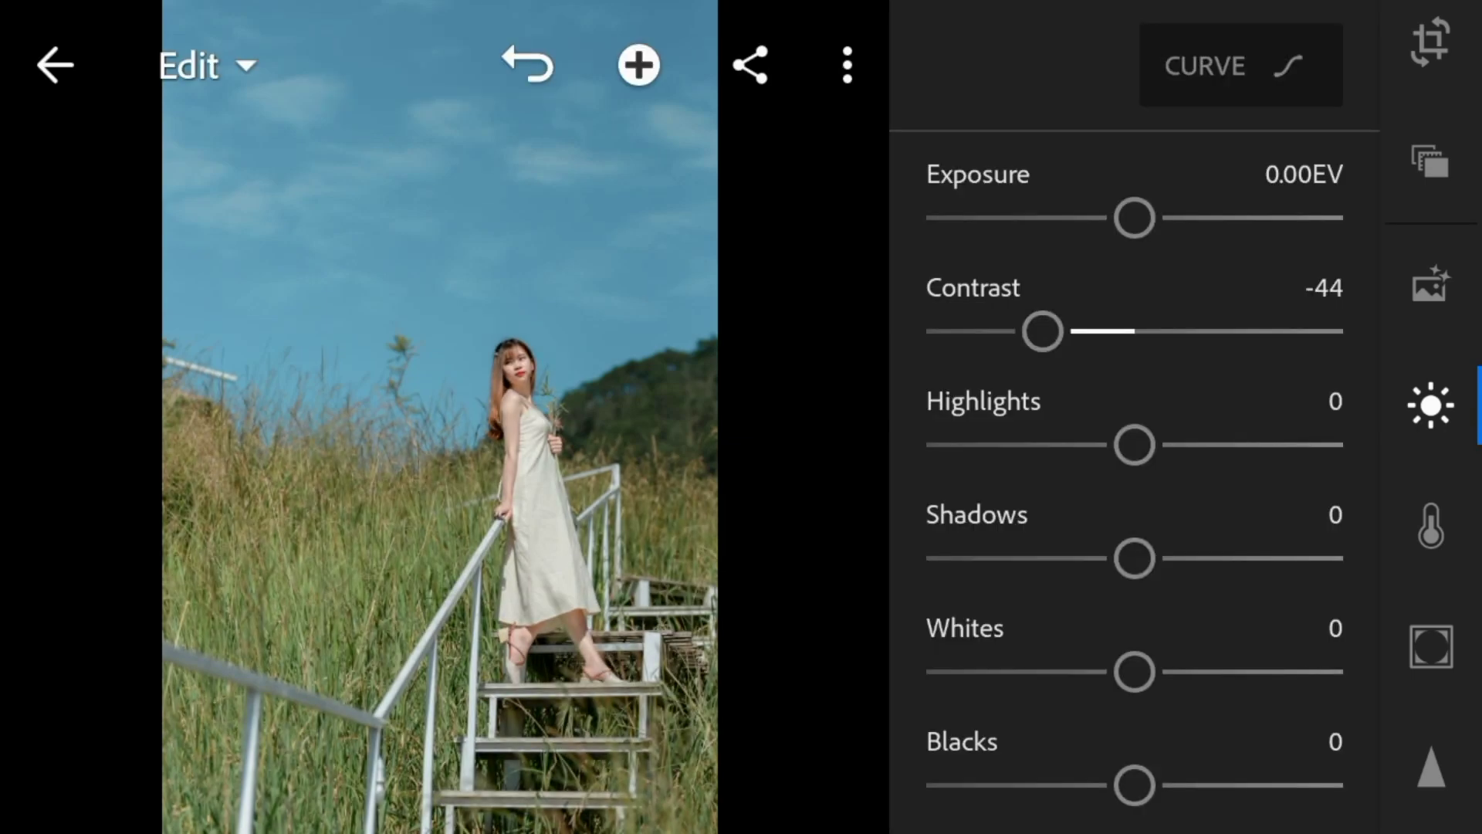
# - Set highlights to -74, shadows +47, whites -16 and blacks -42 in the Light panel
pyautogui.moveTo(1134, 445); pyautogui.dragTo(980, 444)
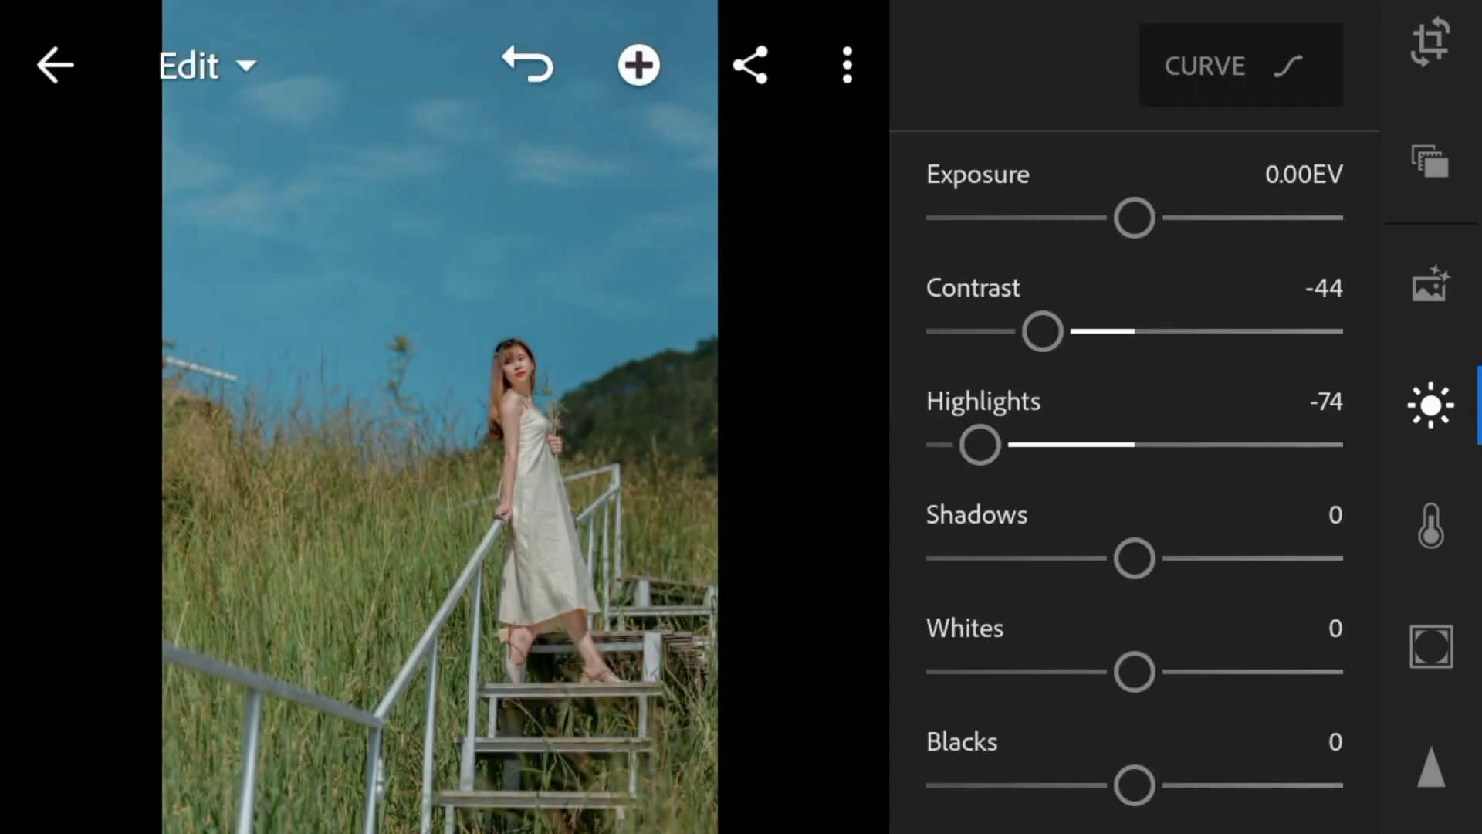
pyautogui.moveTo(1134, 558); pyautogui.dragTo(1233, 557)
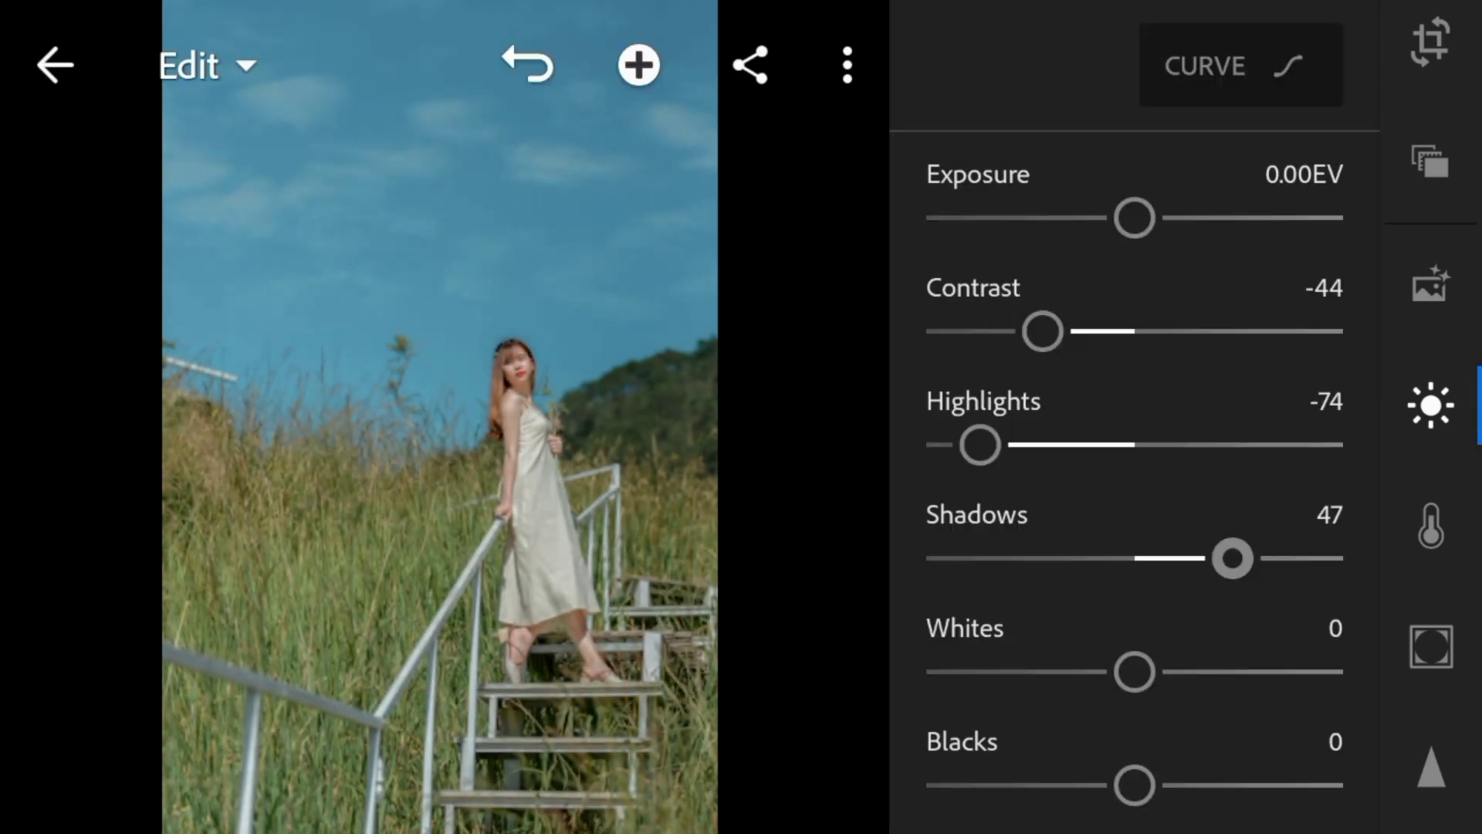
pyautogui.moveTo(1134, 671)
pyautogui.mouseDown()
pyautogui.moveTo(1081, 671)
pyautogui.moveTo(1102, 671)
pyautogui.mouseUp()
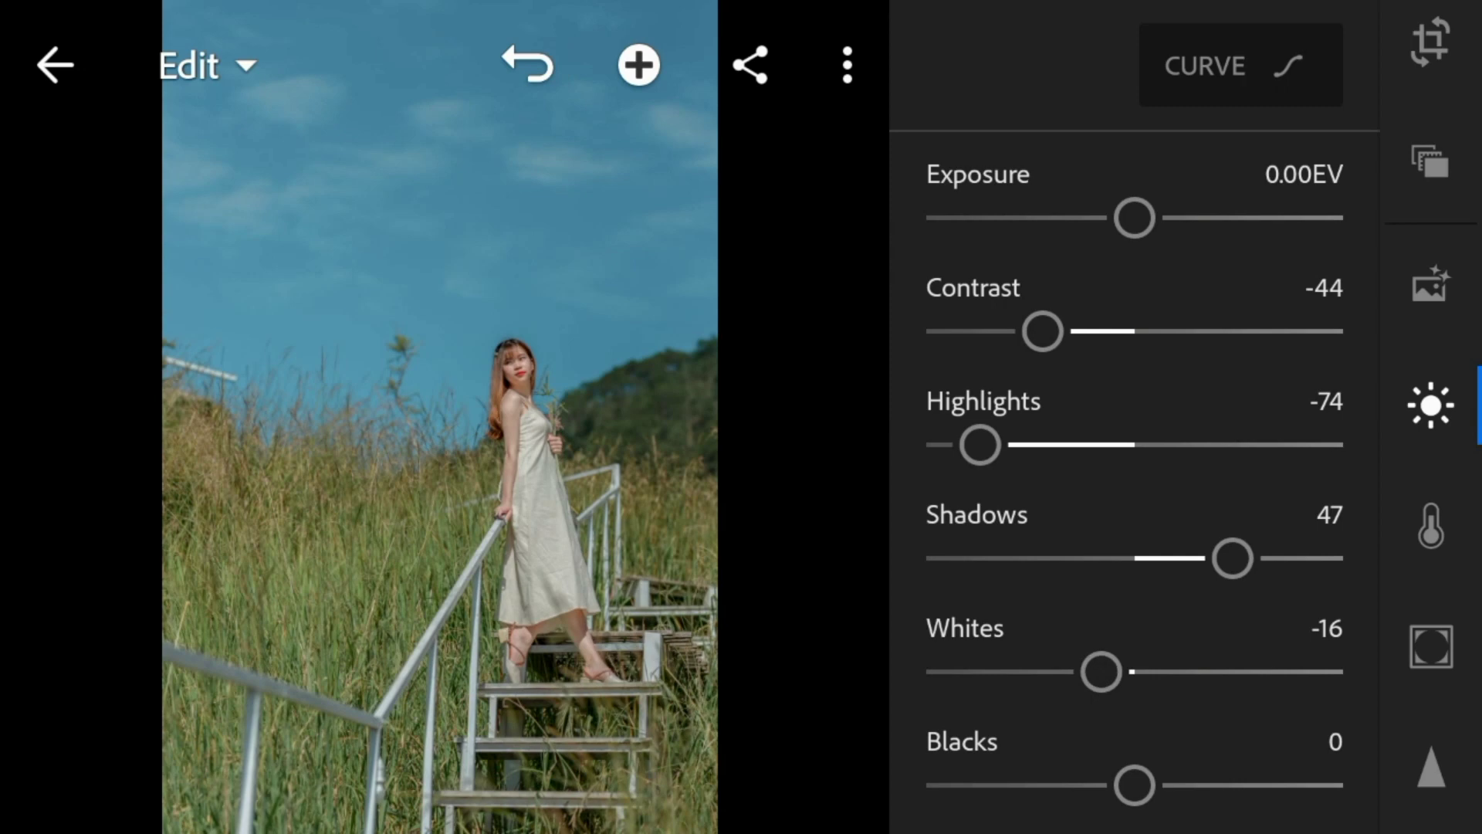
pyautogui.moveTo(1134, 785); pyautogui.dragTo(1046, 785)
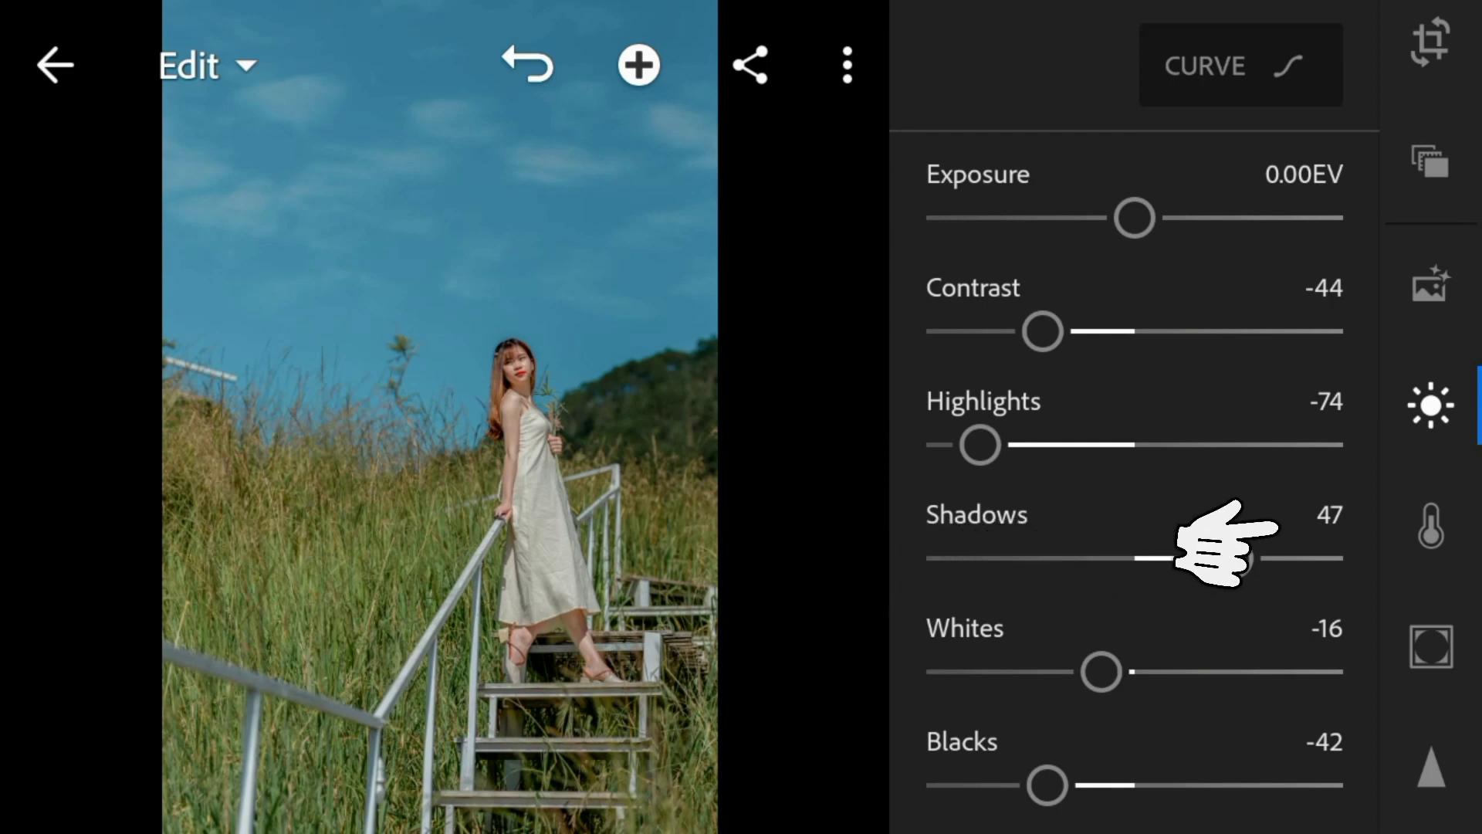
# - In the Color panel, set temperature 18, tint 12, vibrance 63 and saturation -13
pyautogui.click(1432, 525)
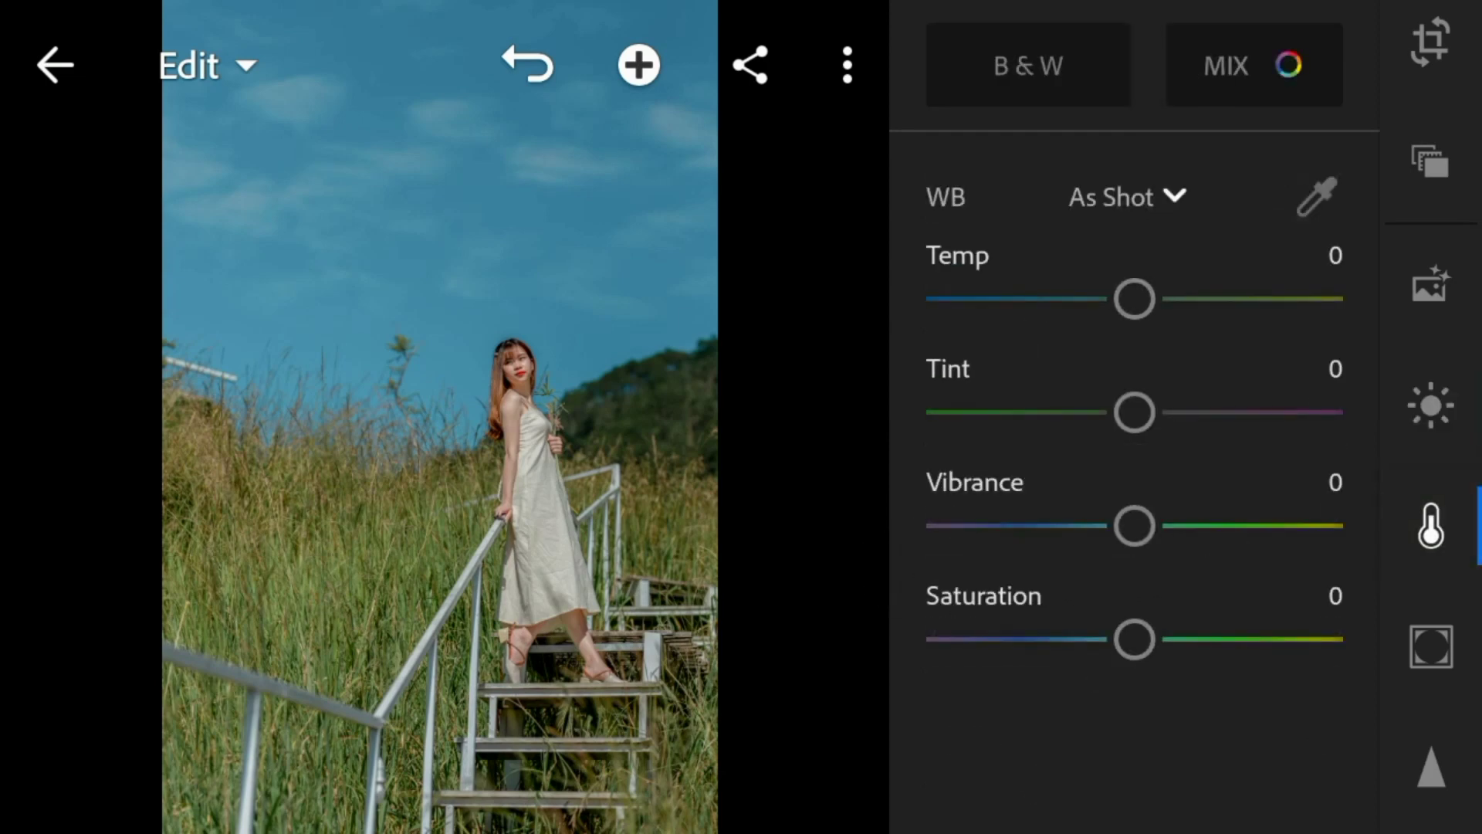
pyautogui.moveTo(1134, 298); pyautogui.dragTo(1173, 298)
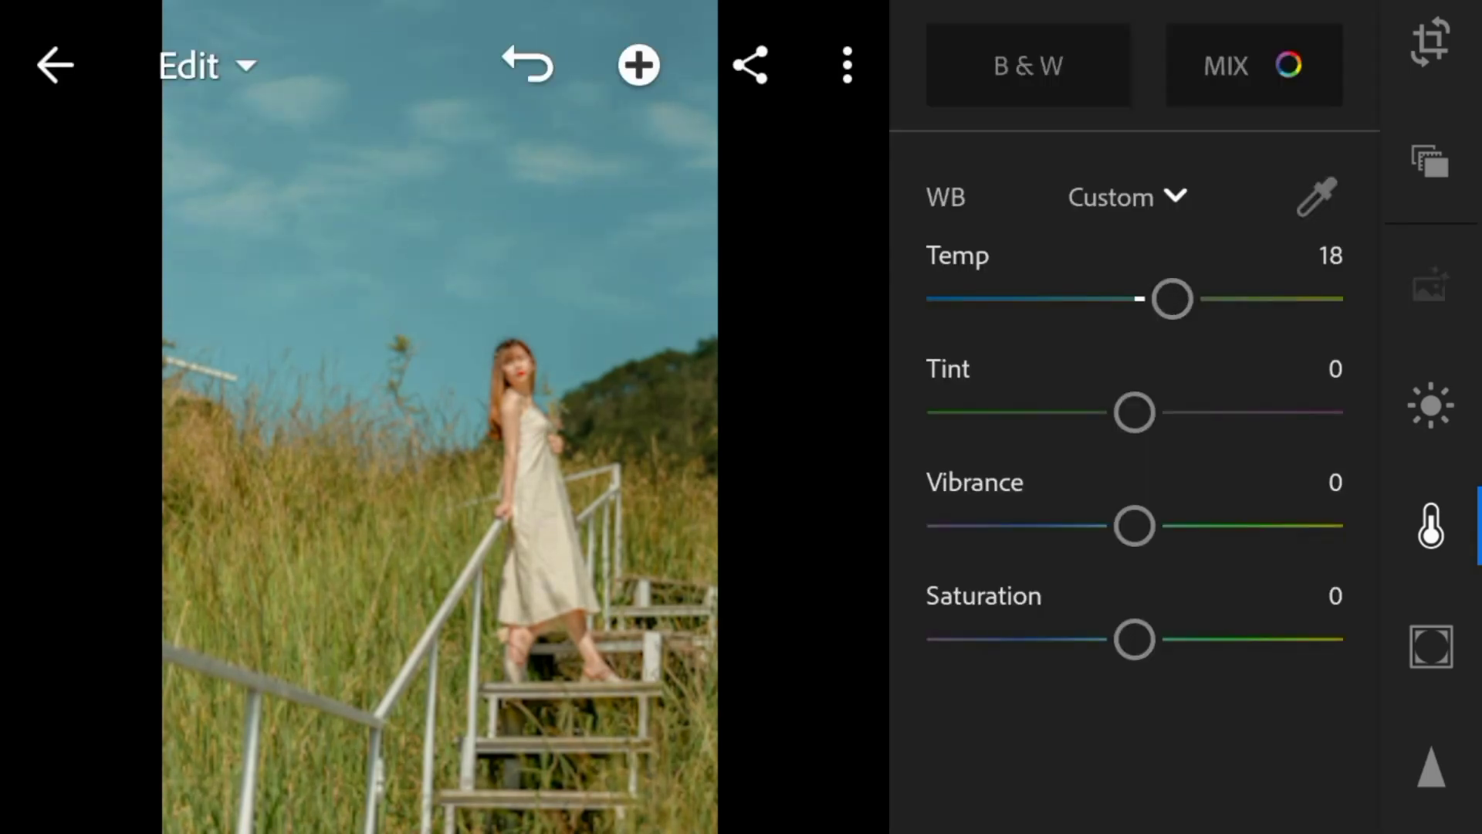
pyautogui.moveTo(1134, 413); pyautogui.dragTo(1158, 412)
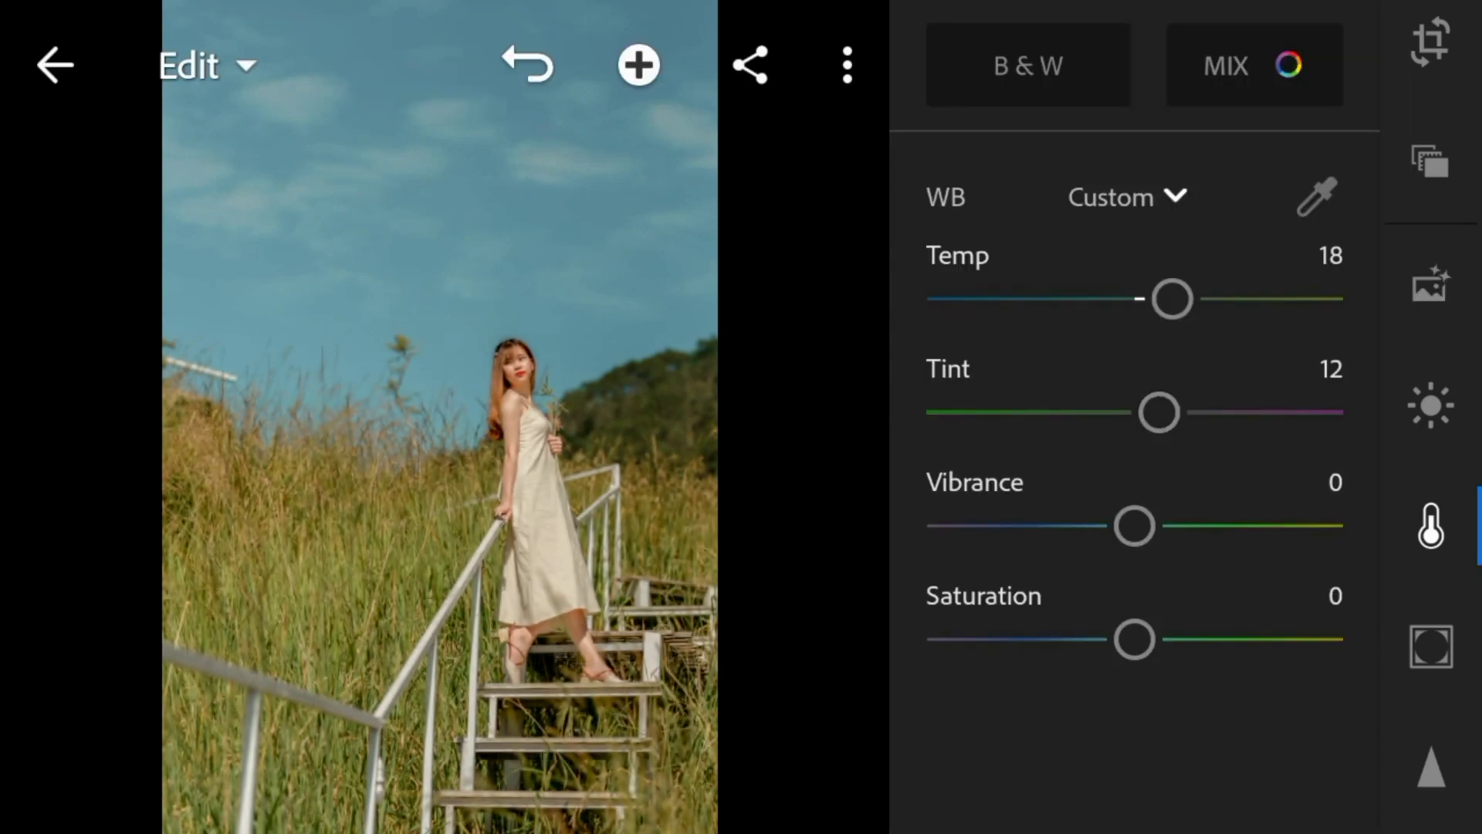
pyautogui.moveTo(1135, 526); pyautogui.dragTo(1265, 525)
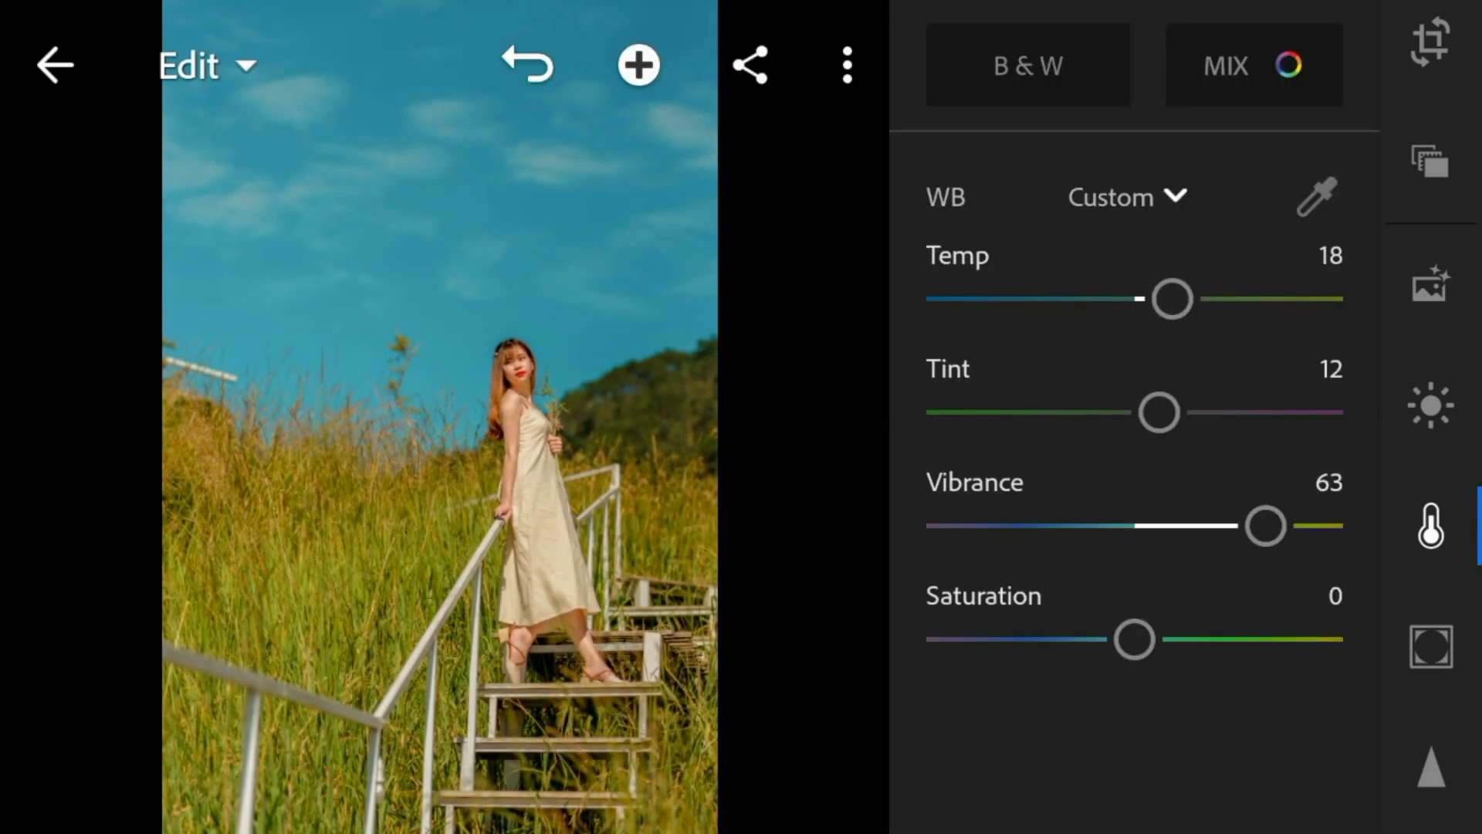
pyautogui.moveTo(1134, 638); pyautogui.dragTo(1108, 639)
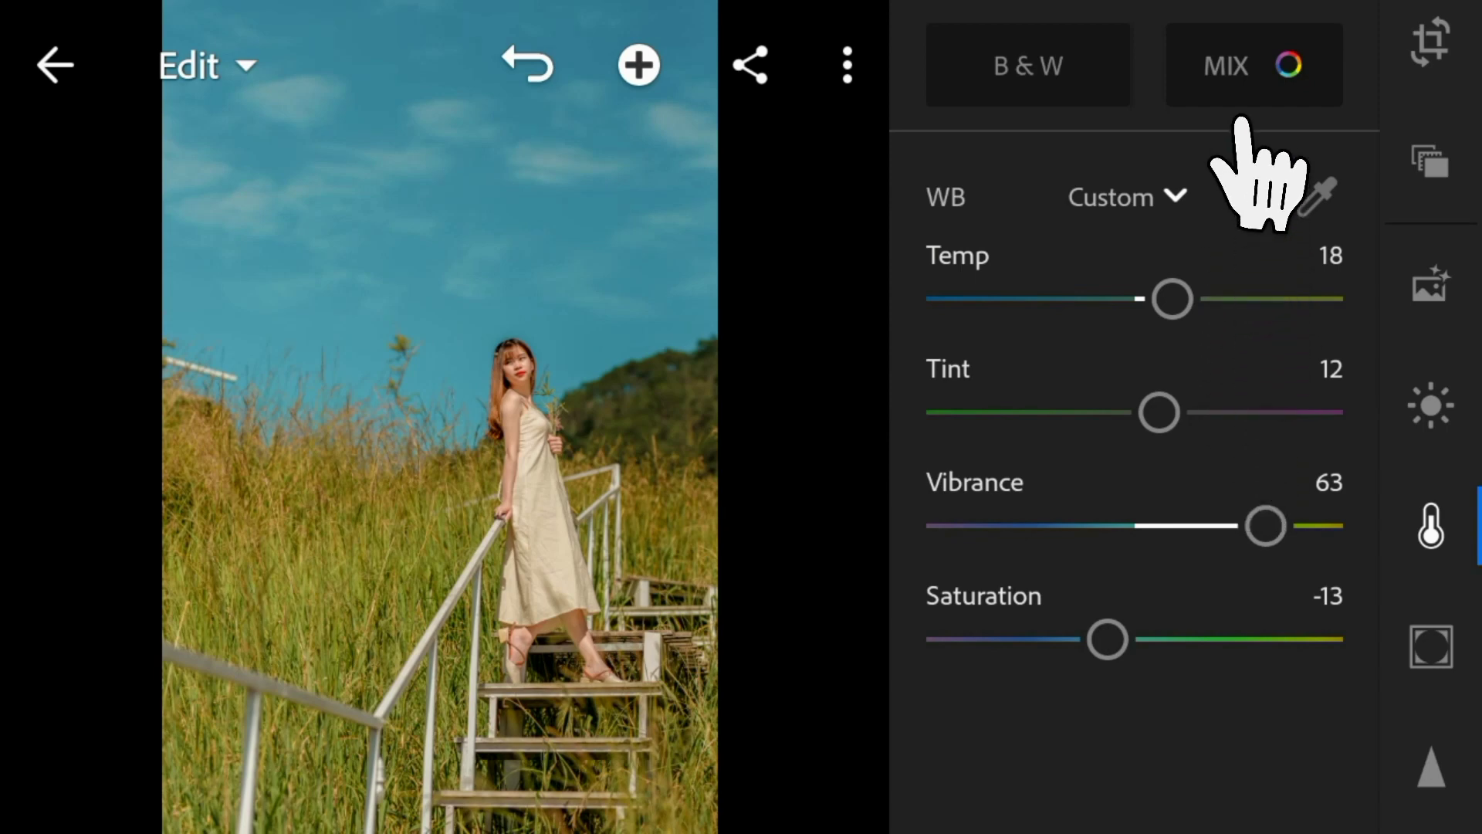
# - In Color Mix, set reds to hue -7, saturation 22 and luminance 44
pyautogui.click(1240, 89)
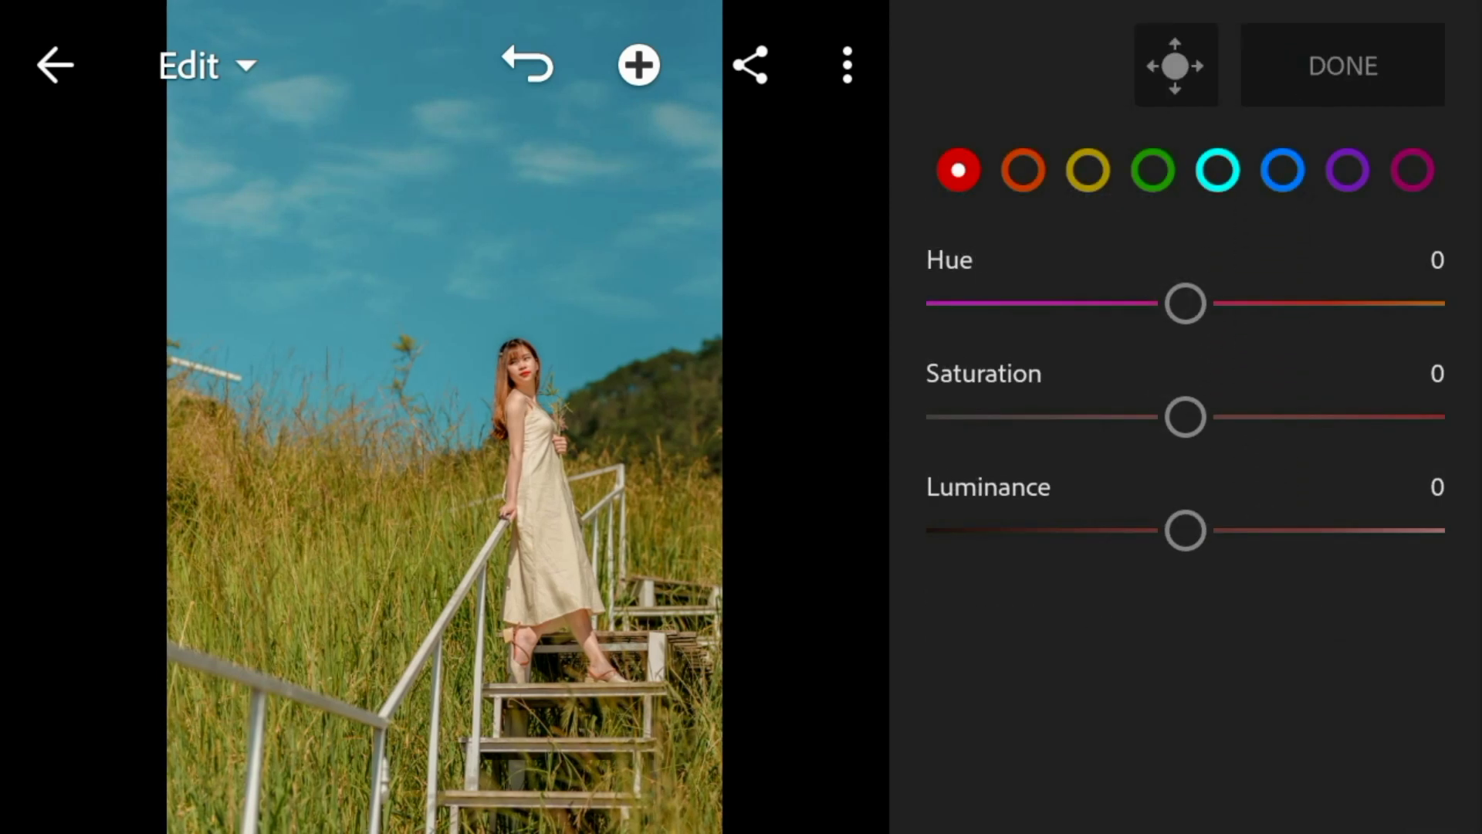
pyautogui.moveTo(1185, 304); pyautogui.dragTo(1168, 303)
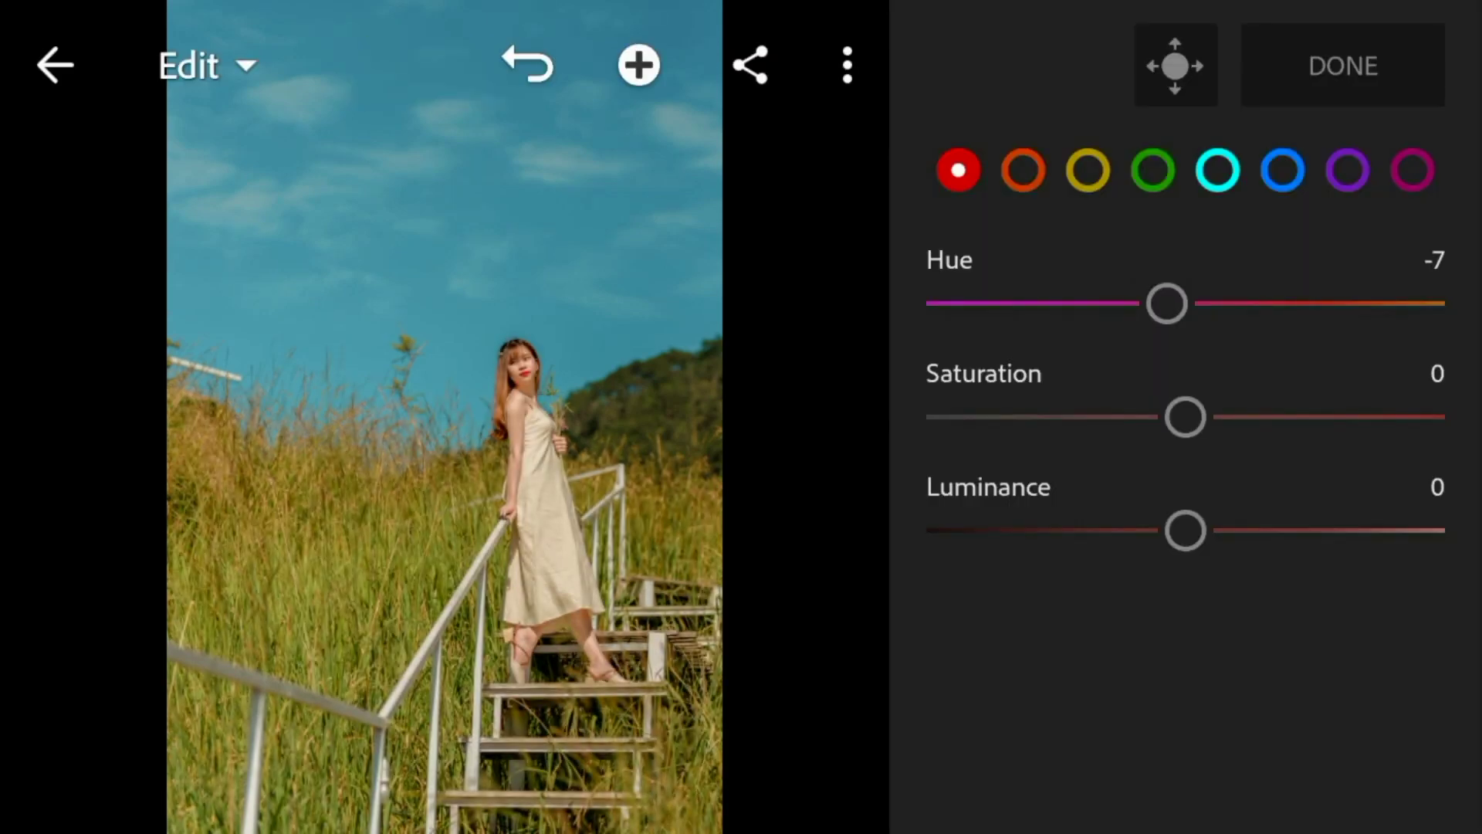
pyautogui.moveTo(1186, 417); pyautogui.dragTo(1243, 417)
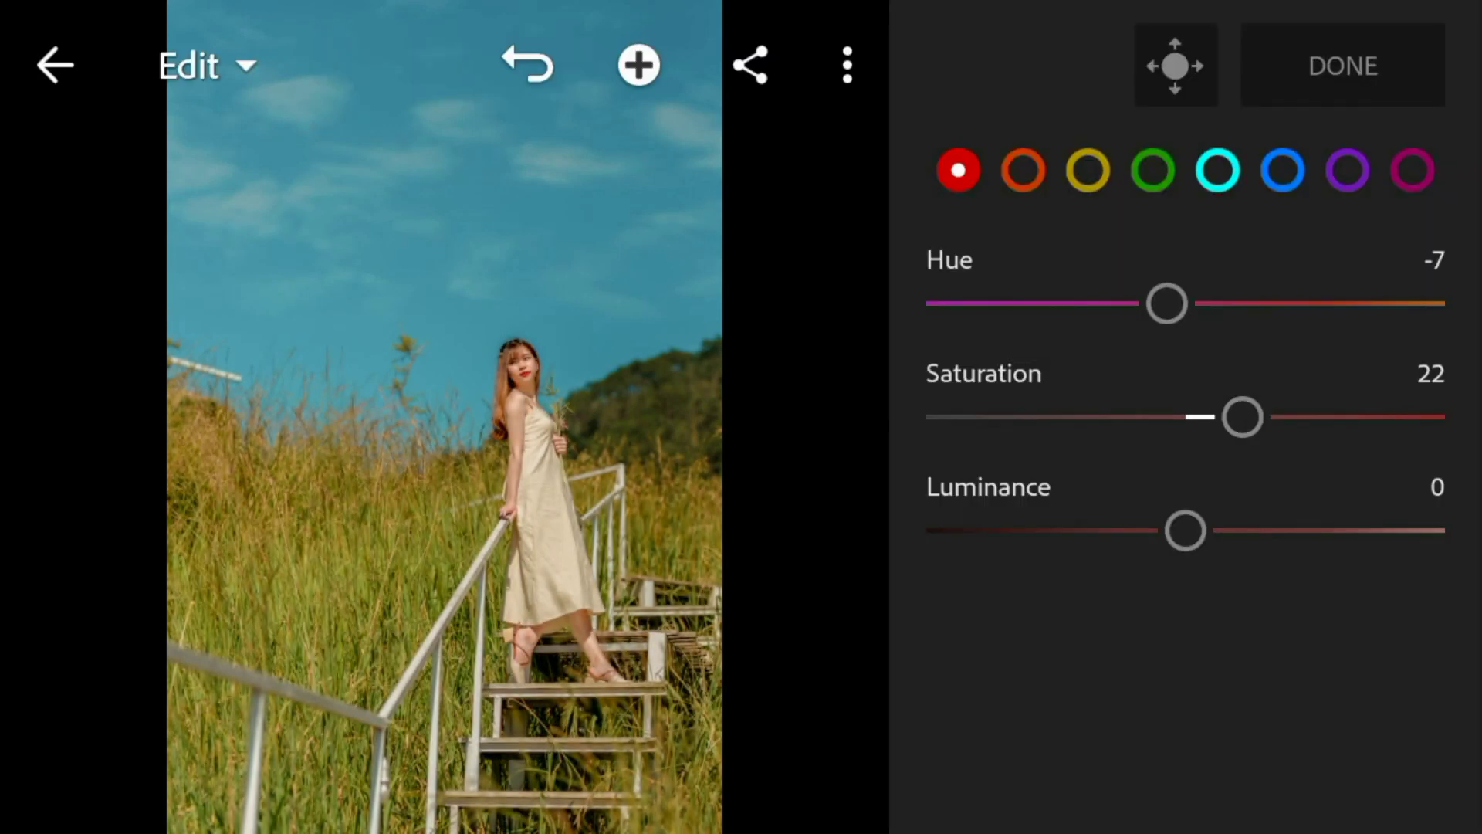
pyautogui.moveTo(1186, 531); pyautogui.dragTo(1300, 530)
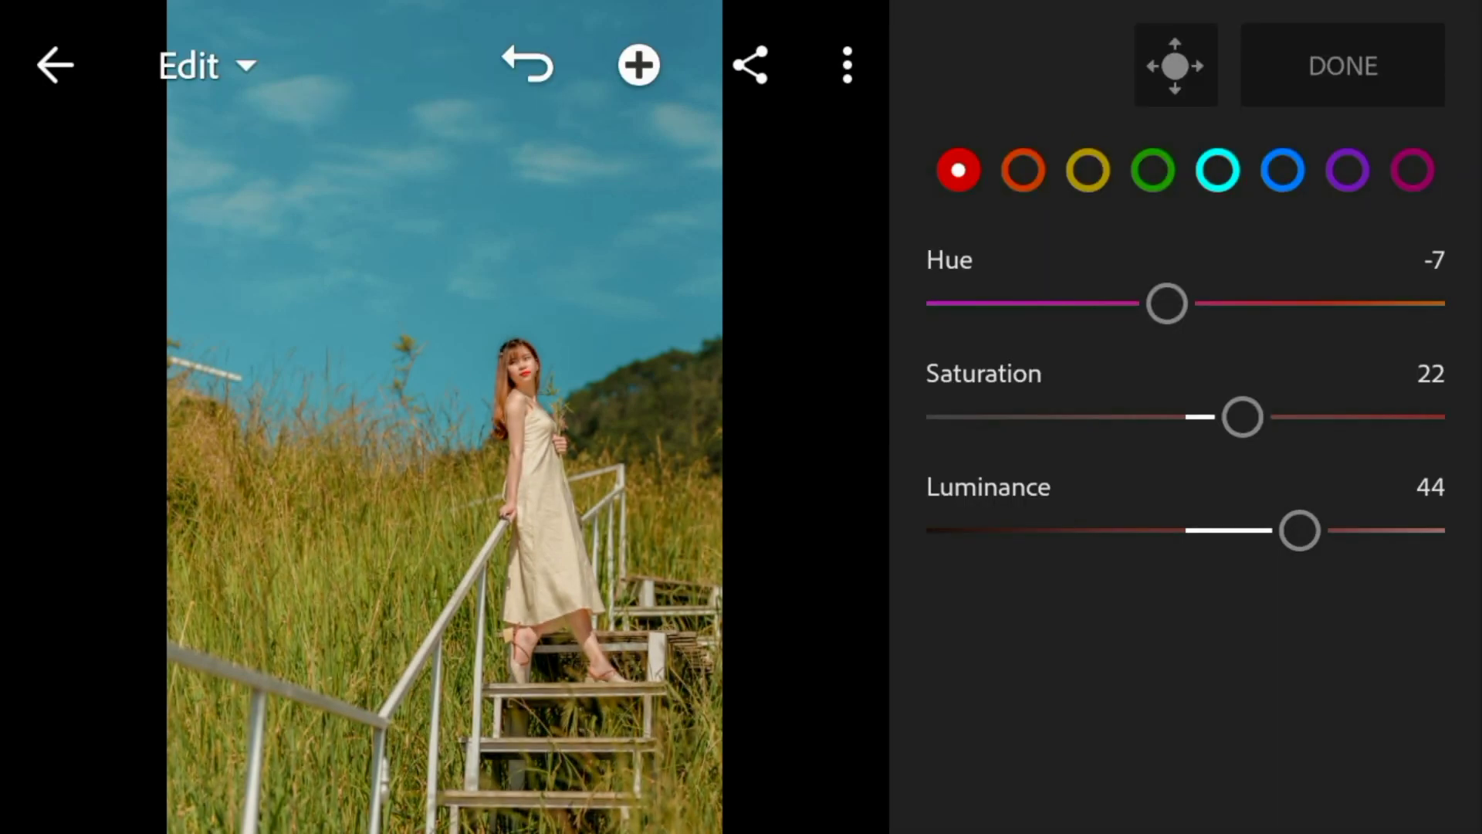
# - Set oranges to hue 8 and luminance 20, and shift yellows to hue -55
pyautogui.moveTo(1166, 303); pyautogui.dragTo(1206, 302)
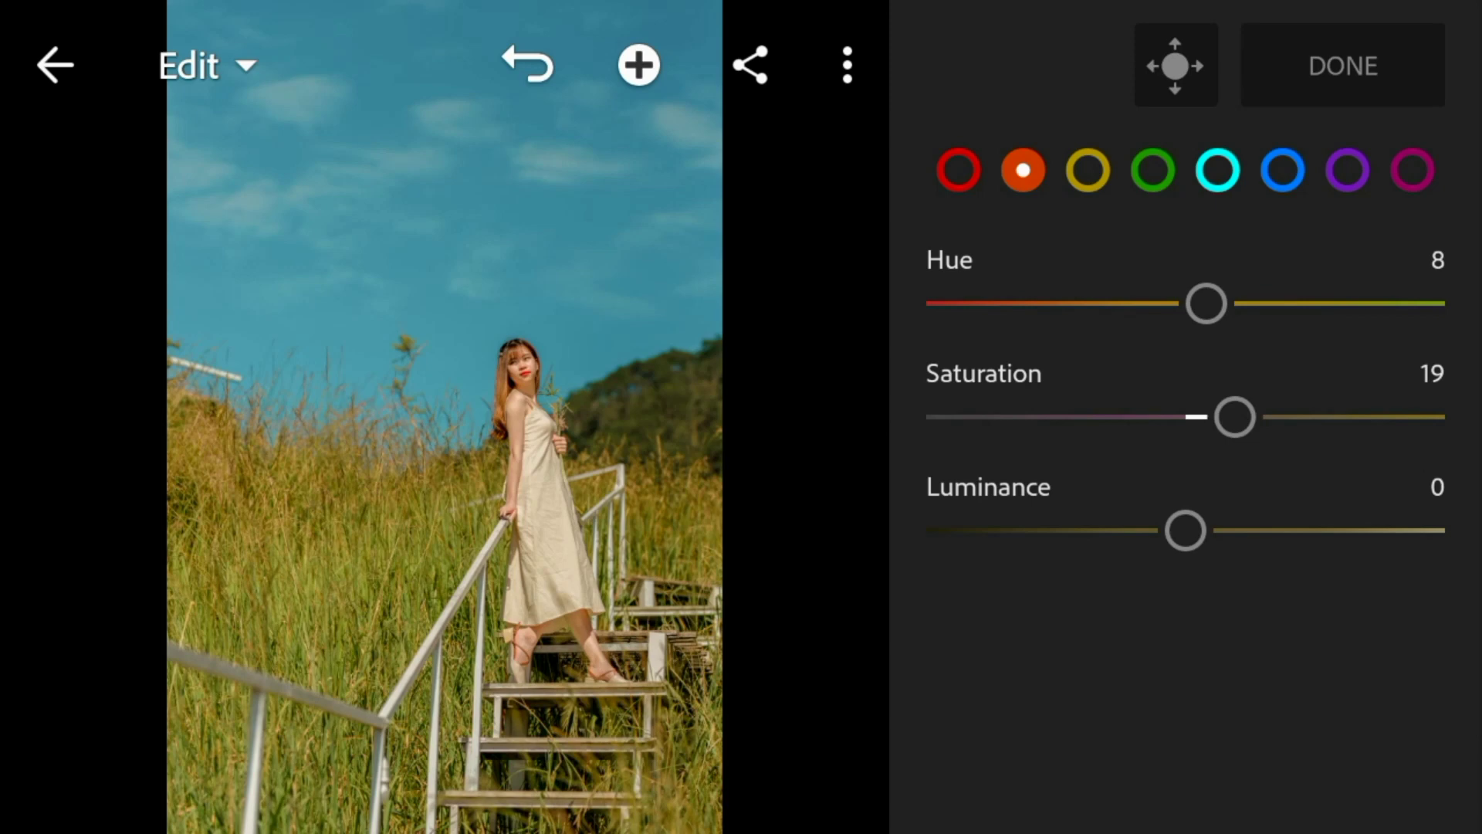
pyautogui.moveTo(1186, 530); pyautogui.dragTo(1238, 530)
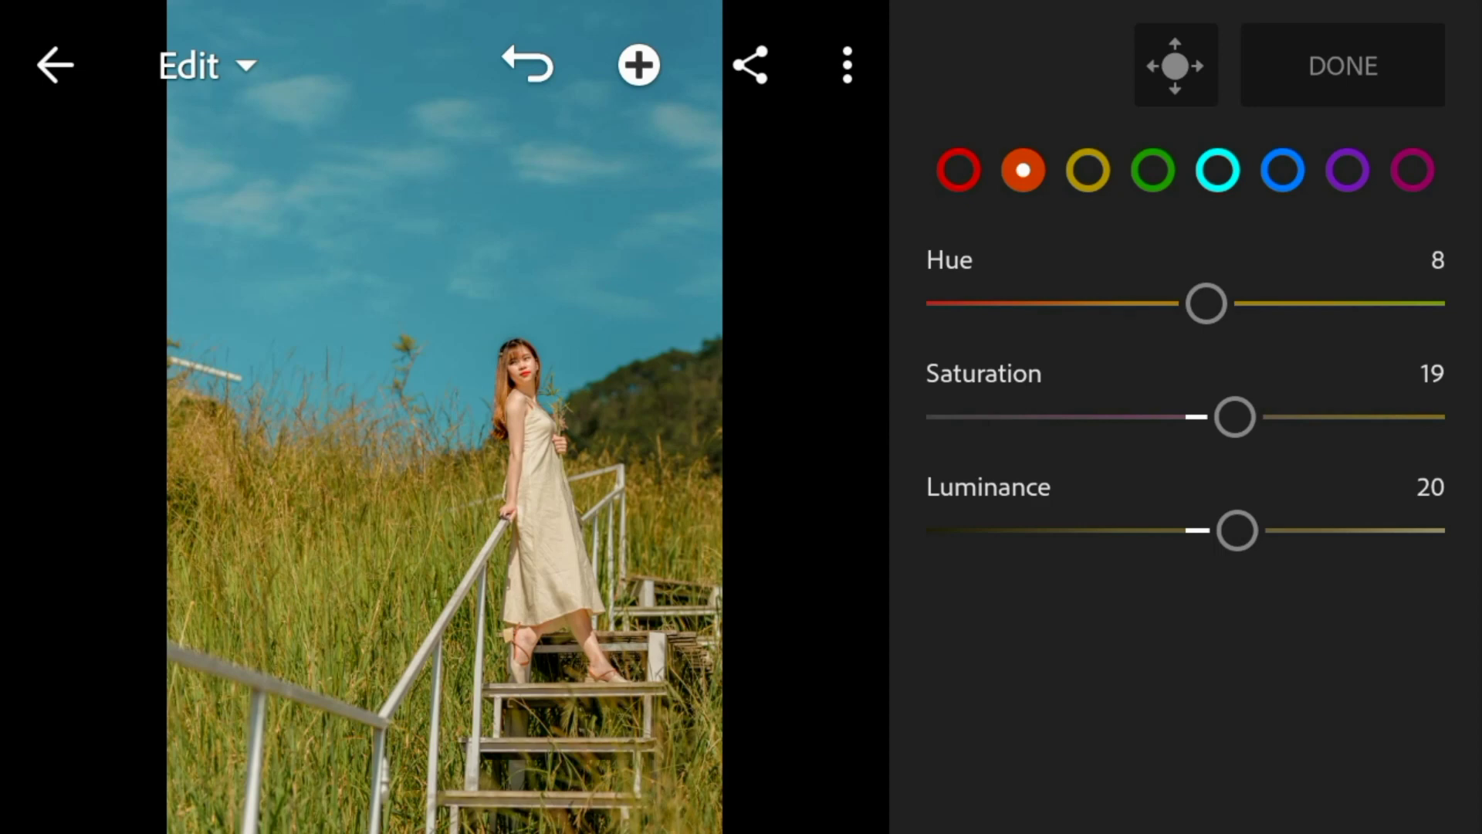
pyautogui.moveTo(1206, 303); pyautogui.dragTo(1042, 303)
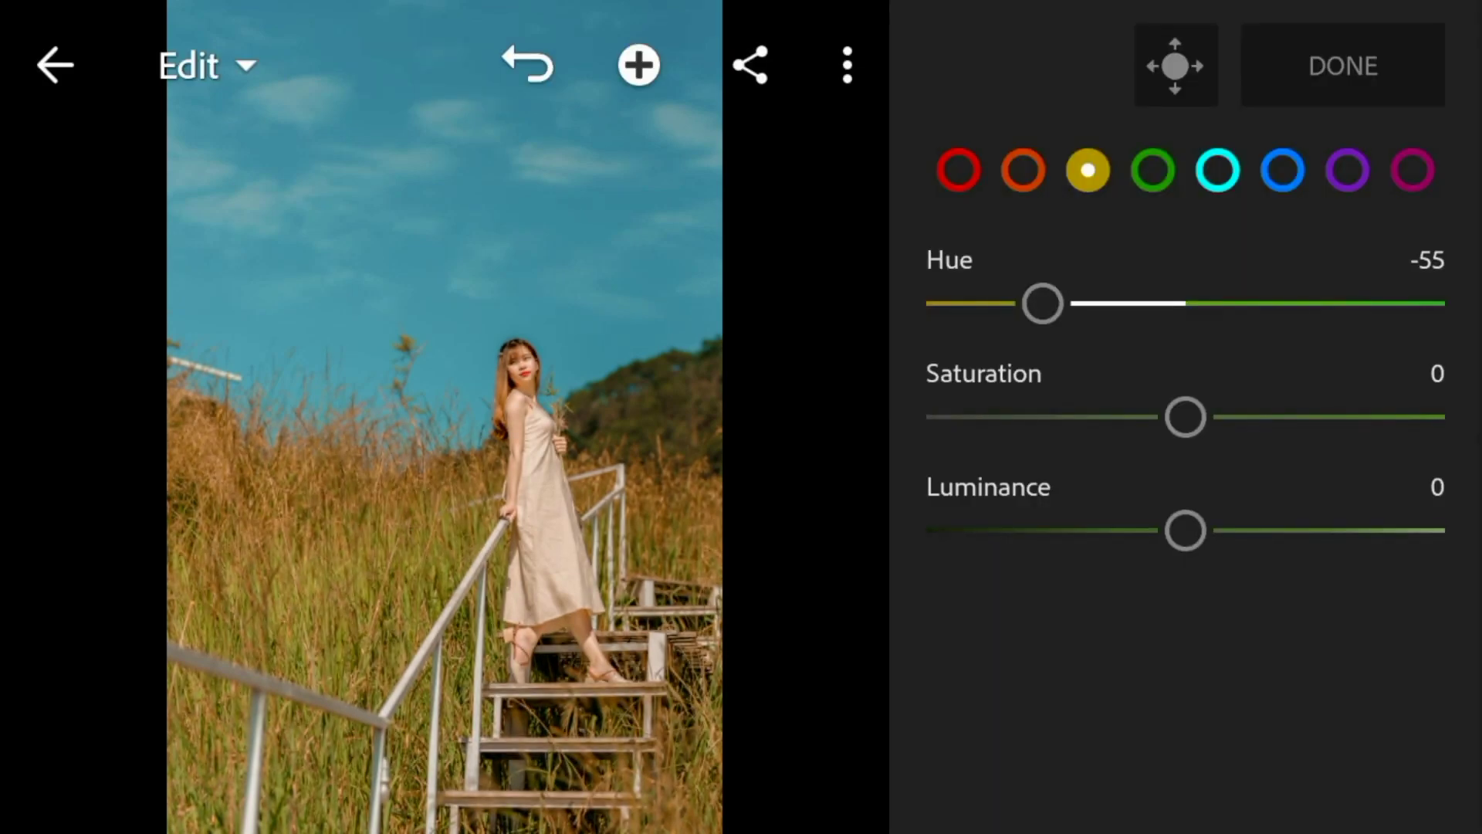
# - Desaturate and brighten the yellows, then set greens to hue +50, saturation -100, luminance +50
pyautogui.moveTo(1185, 417); pyautogui.dragTo(1003, 417)
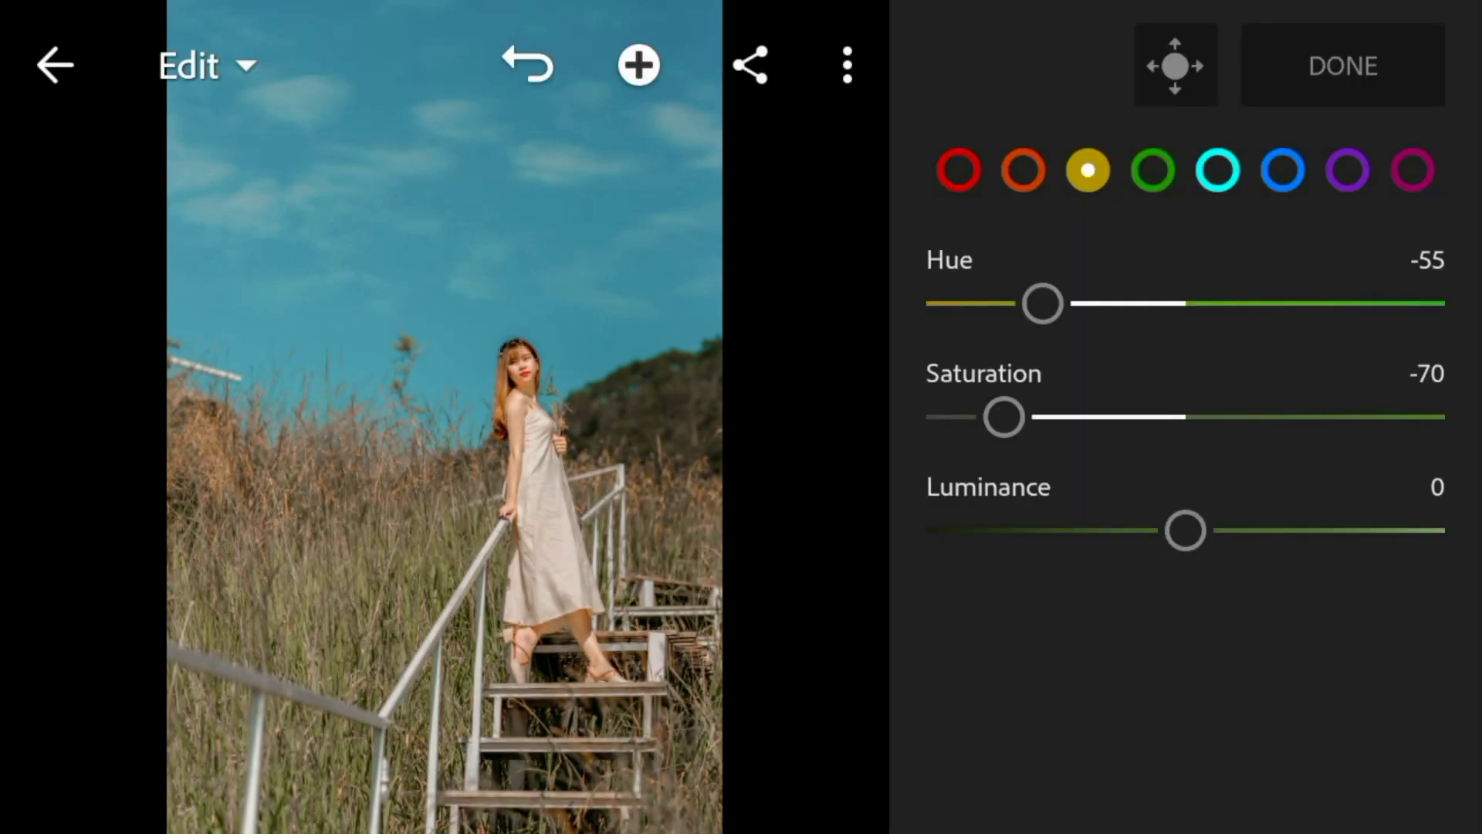
pyautogui.moveTo(1185, 531)
pyautogui.mouseDown()
pyautogui.moveTo(1274, 531)
pyautogui.moveTo(1239, 530)
pyautogui.mouseUp()
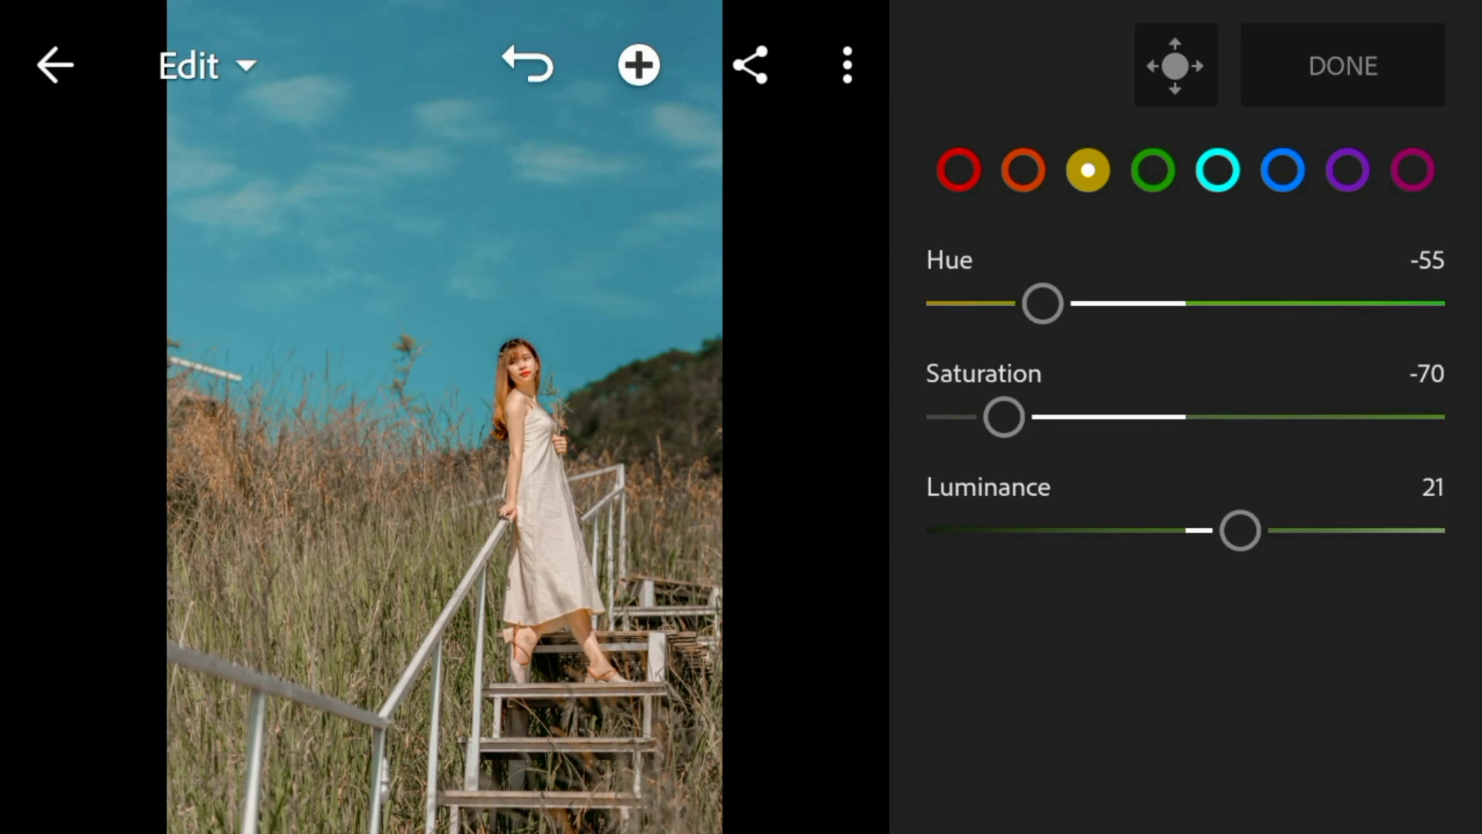
pyautogui.moveTo(1042, 304); pyautogui.dragTo(1315, 304)
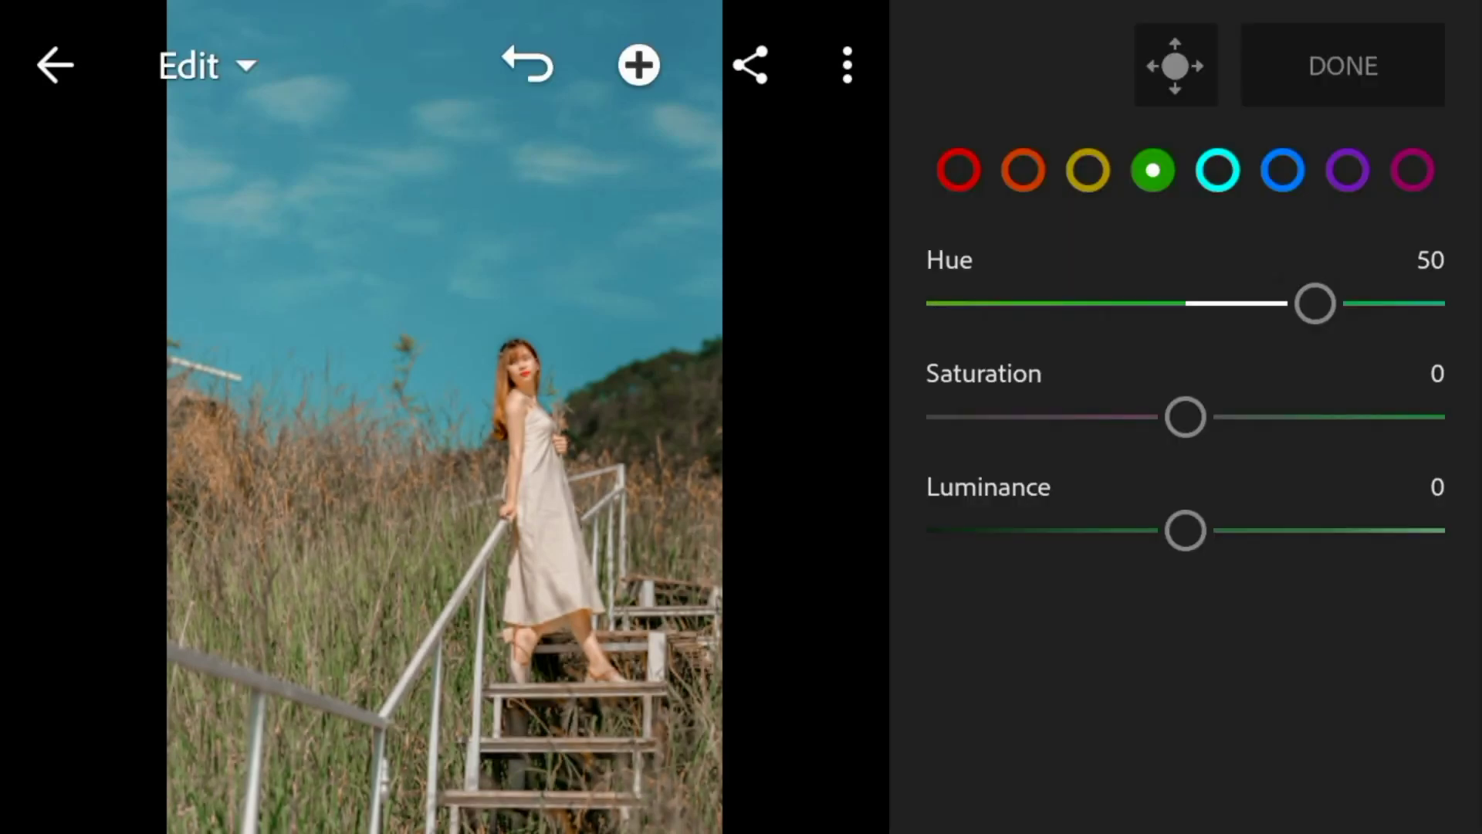
pyautogui.moveTo(1185, 416); pyautogui.dragTo(926, 417)
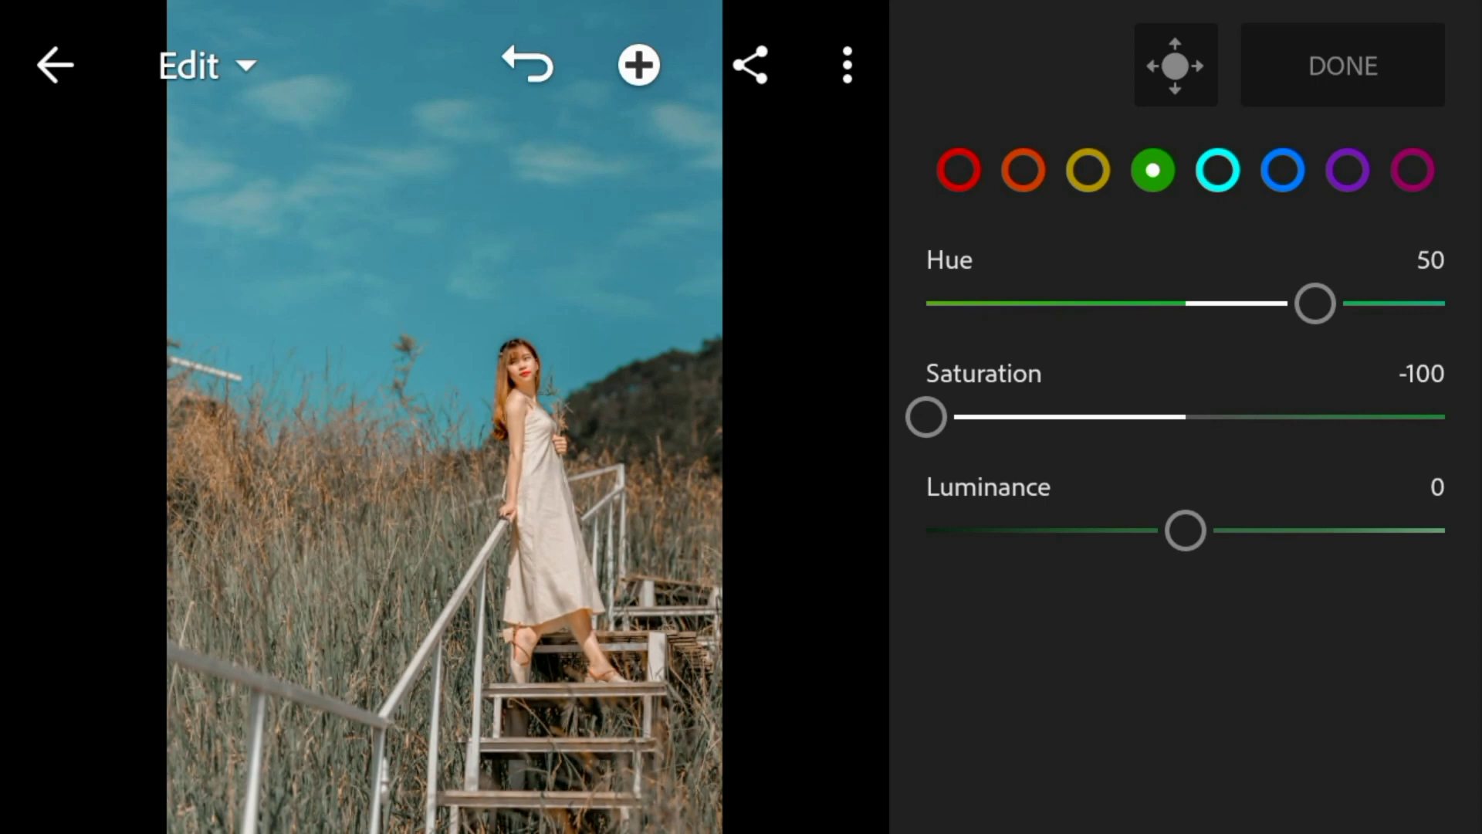
pyautogui.moveTo(1185, 531); pyautogui.dragTo(1315, 531)
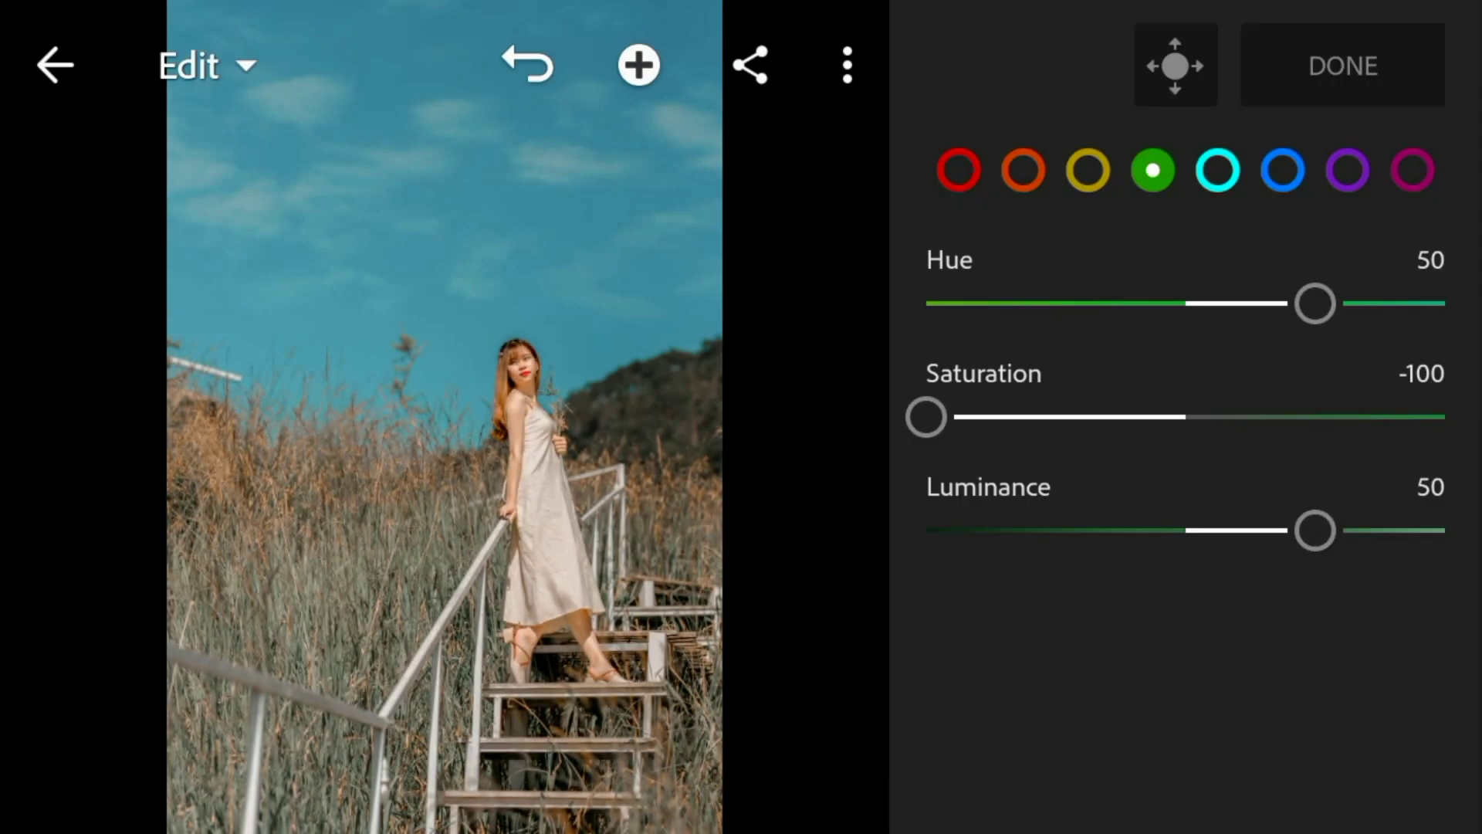
# - Set aquas to hue -38, saturation -80, luminance -18, then select the purple and magenta swatches
pyautogui.moveTo(1315, 303)
pyautogui.mouseDown()
pyautogui.moveTo(1072, 303)
pyautogui.moveTo(1086, 302)
pyautogui.mouseUp()
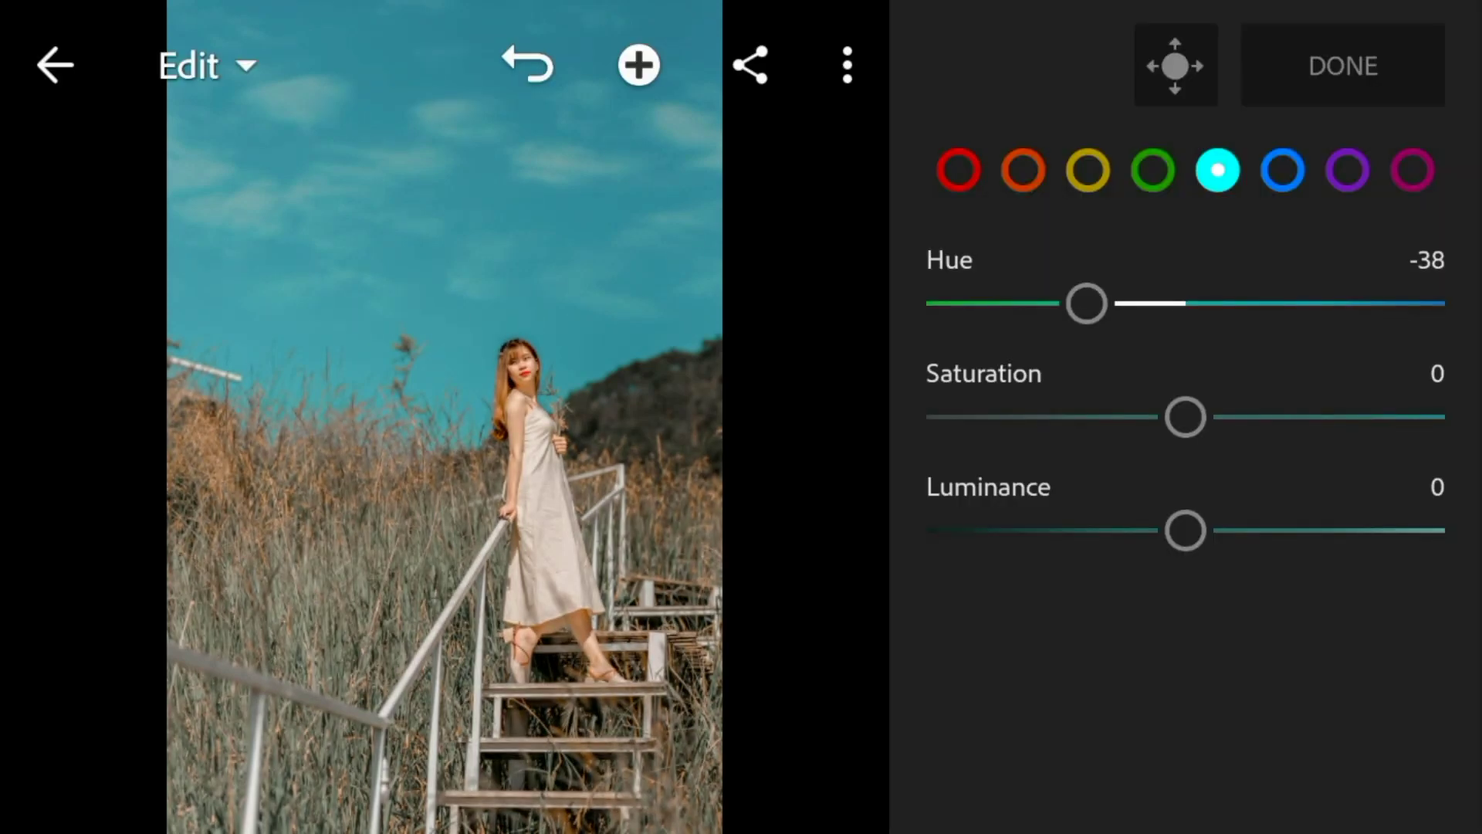
pyautogui.moveTo(1185, 417); pyautogui.dragTo(977, 417)
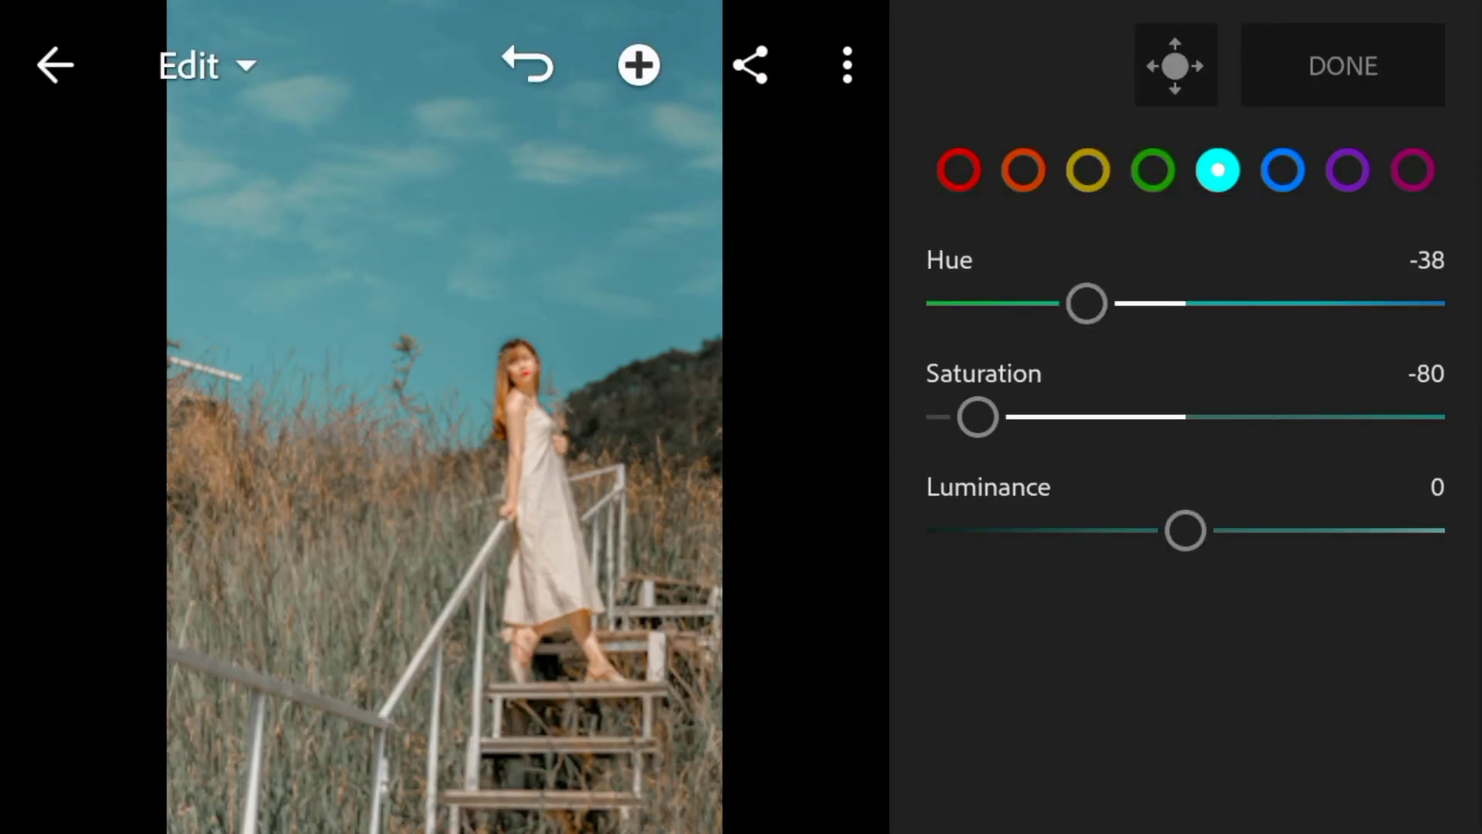
pyautogui.moveTo(1184, 529)
pyautogui.mouseDown()
pyautogui.moveTo(1103, 530)
pyautogui.moveTo(1140, 529)
pyautogui.mouseUp()
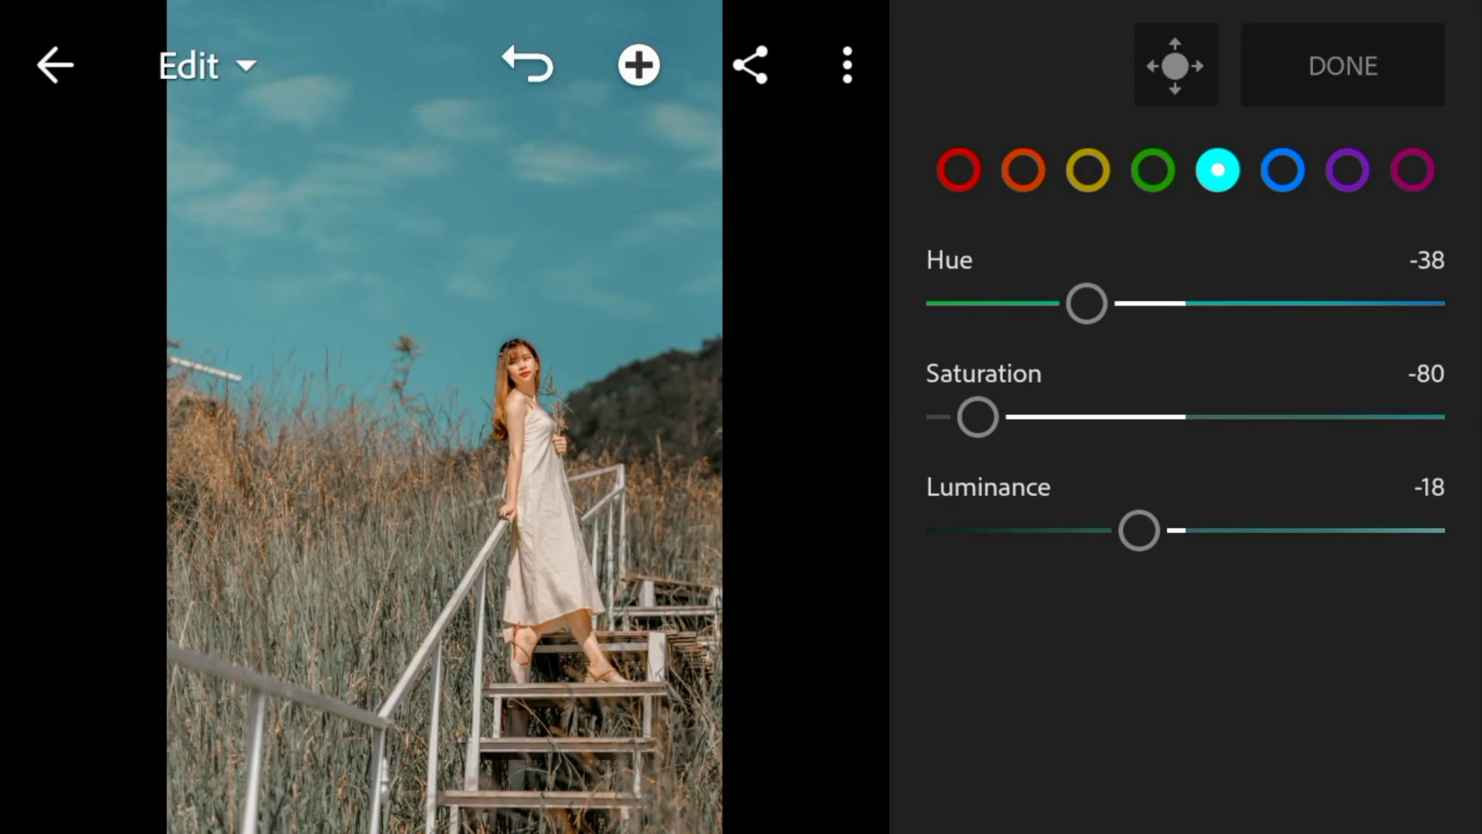
pyautogui.click(1347, 170)
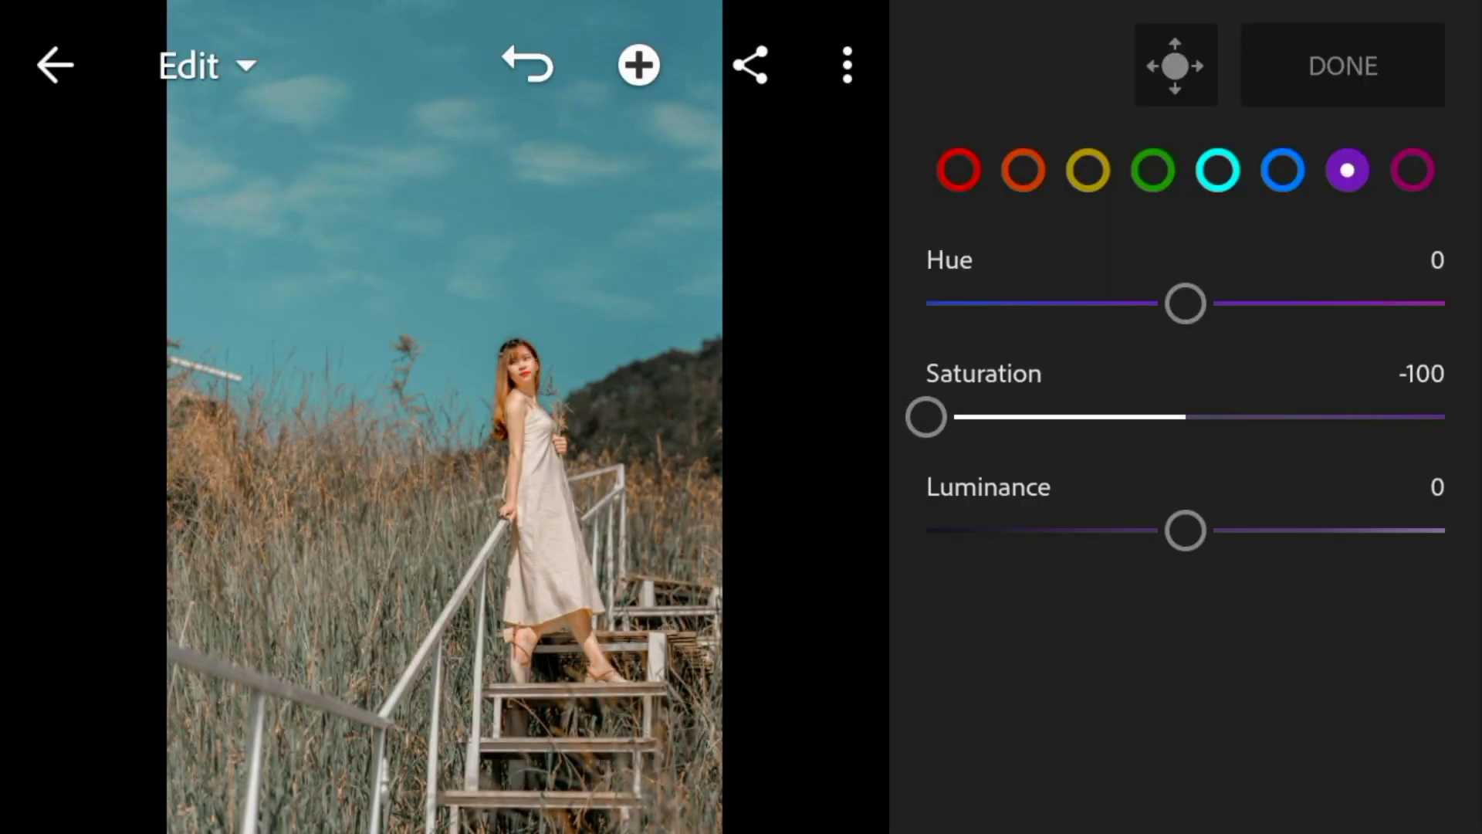
pyautogui.click(1412, 170)
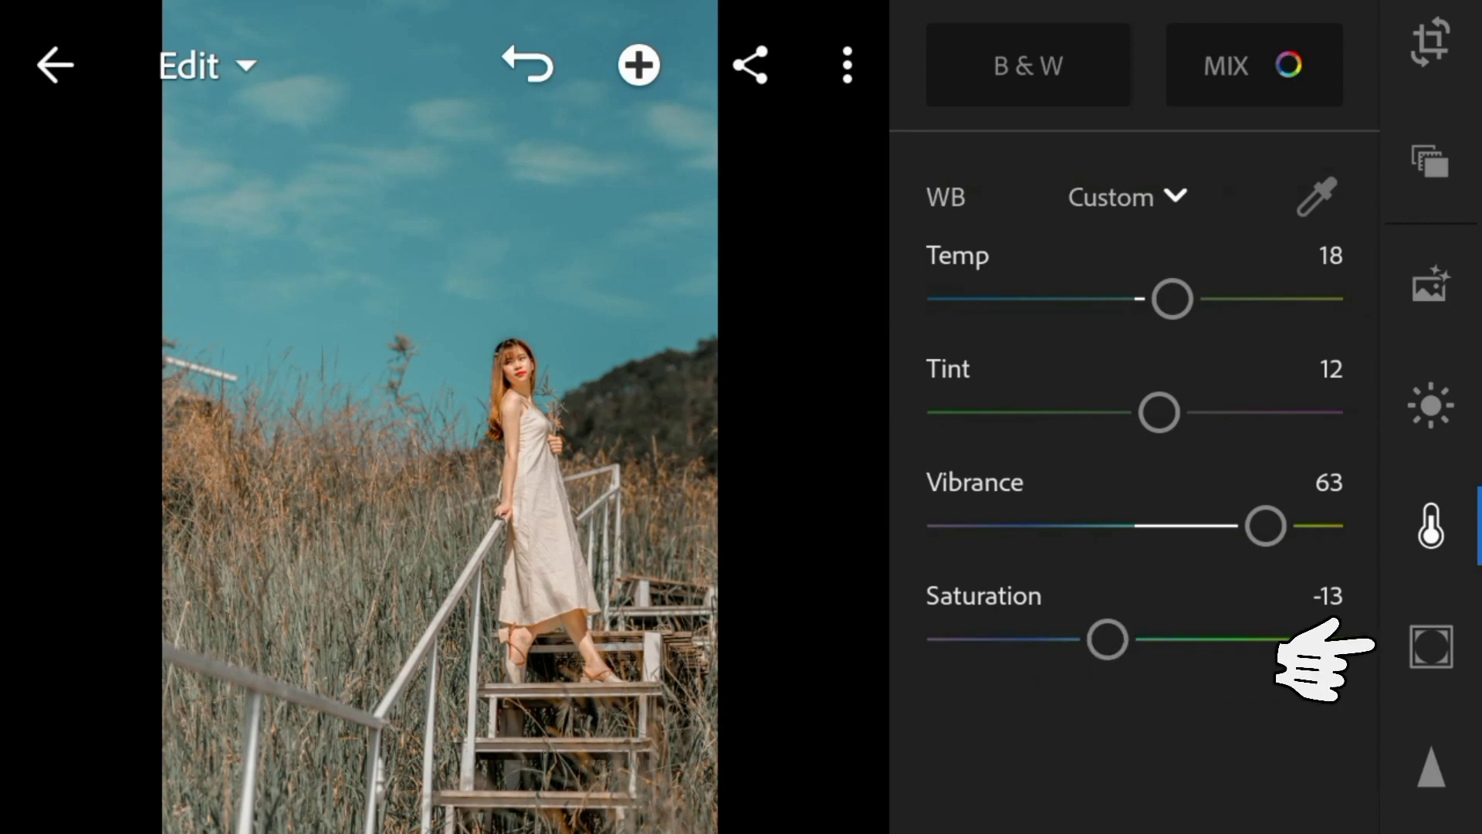
# - In Effects, set clarity +19, dehaze +25, vignette -8 and feather 42
pyautogui.click(1431, 647)
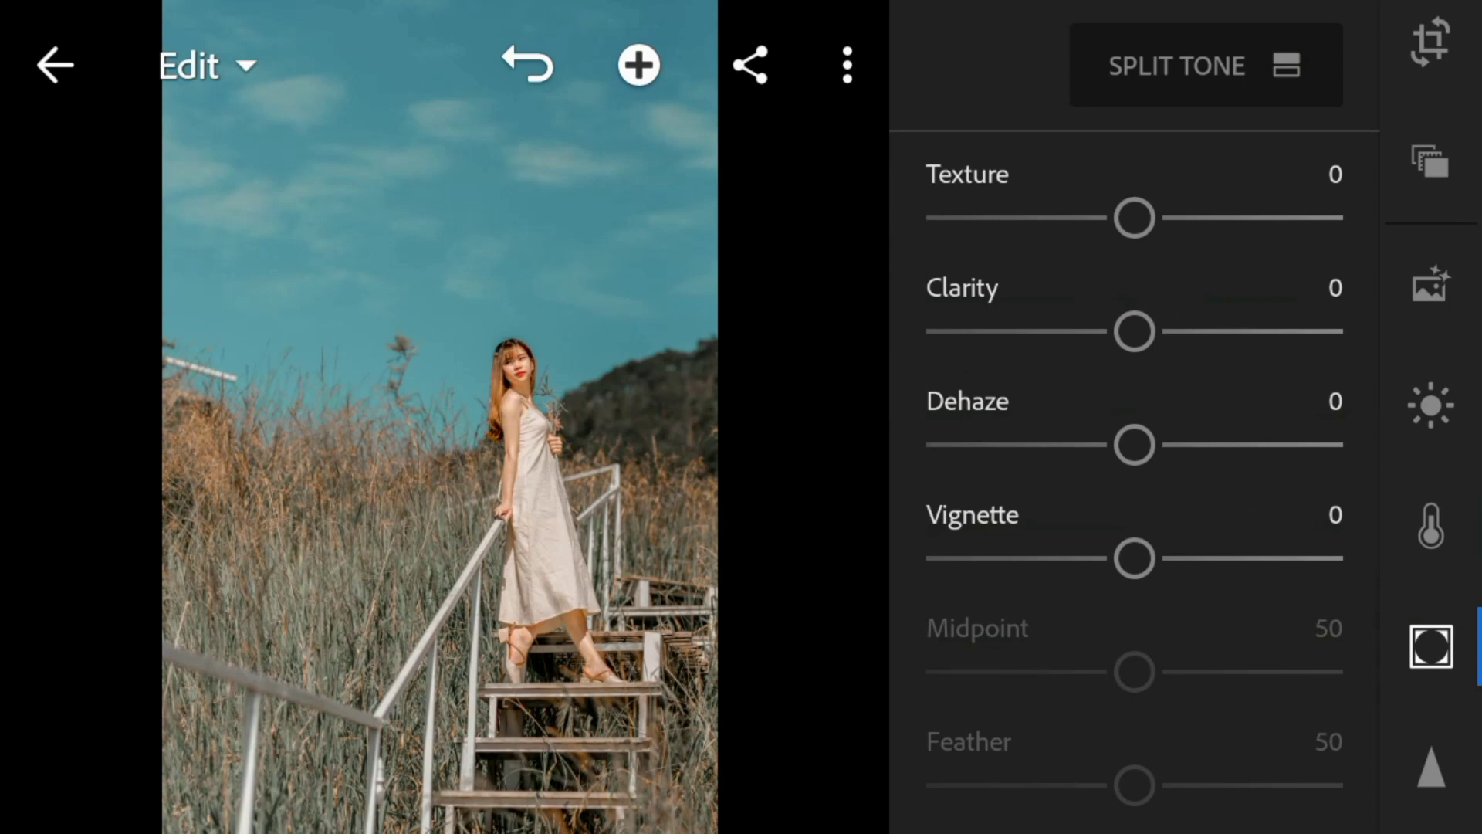
pyautogui.moveTo(1134, 332); pyautogui.dragTo(1174, 331)
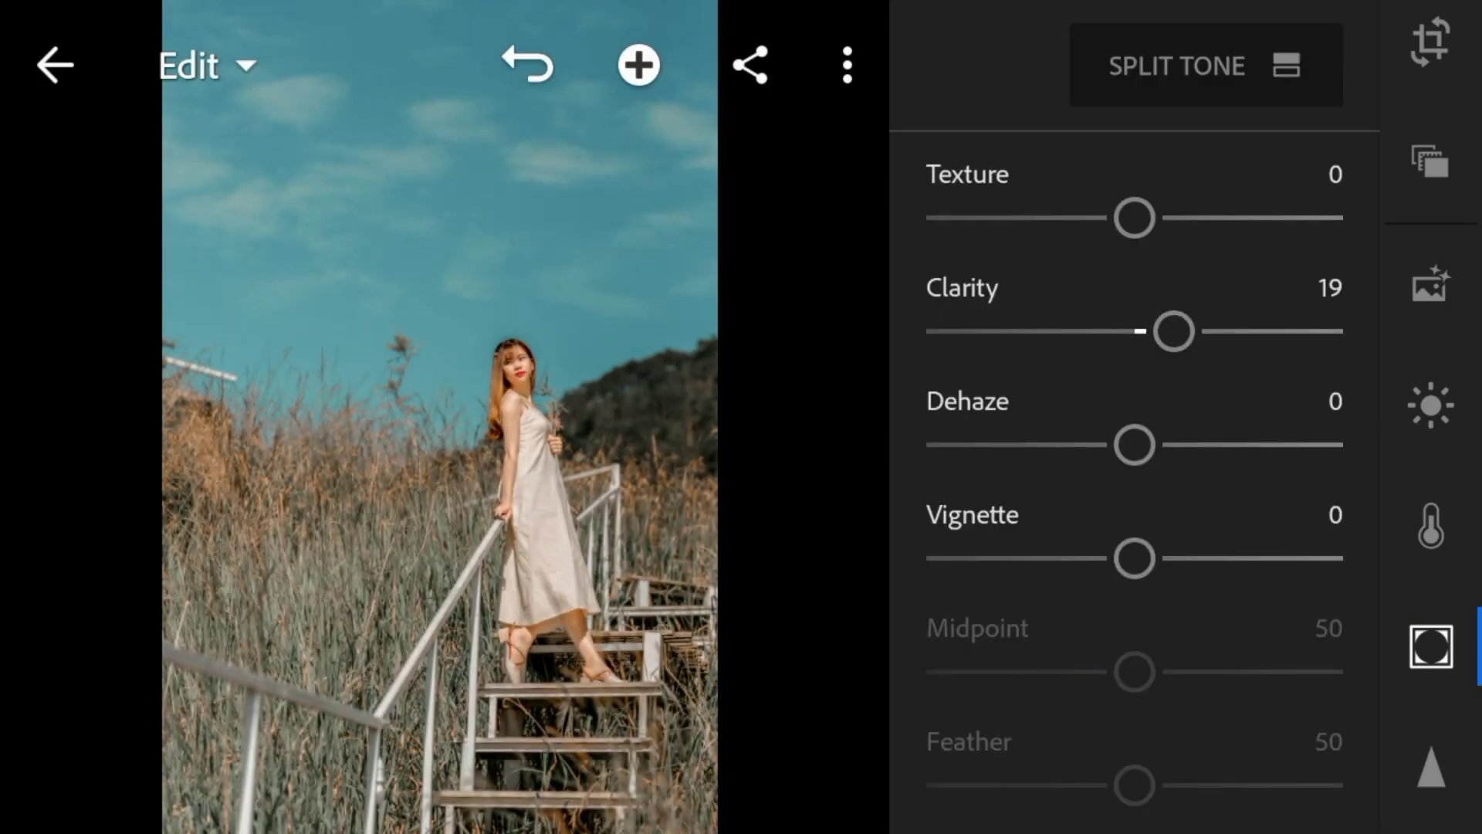
pyautogui.moveTo(1134, 444); pyautogui.dragTo(1187, 445)
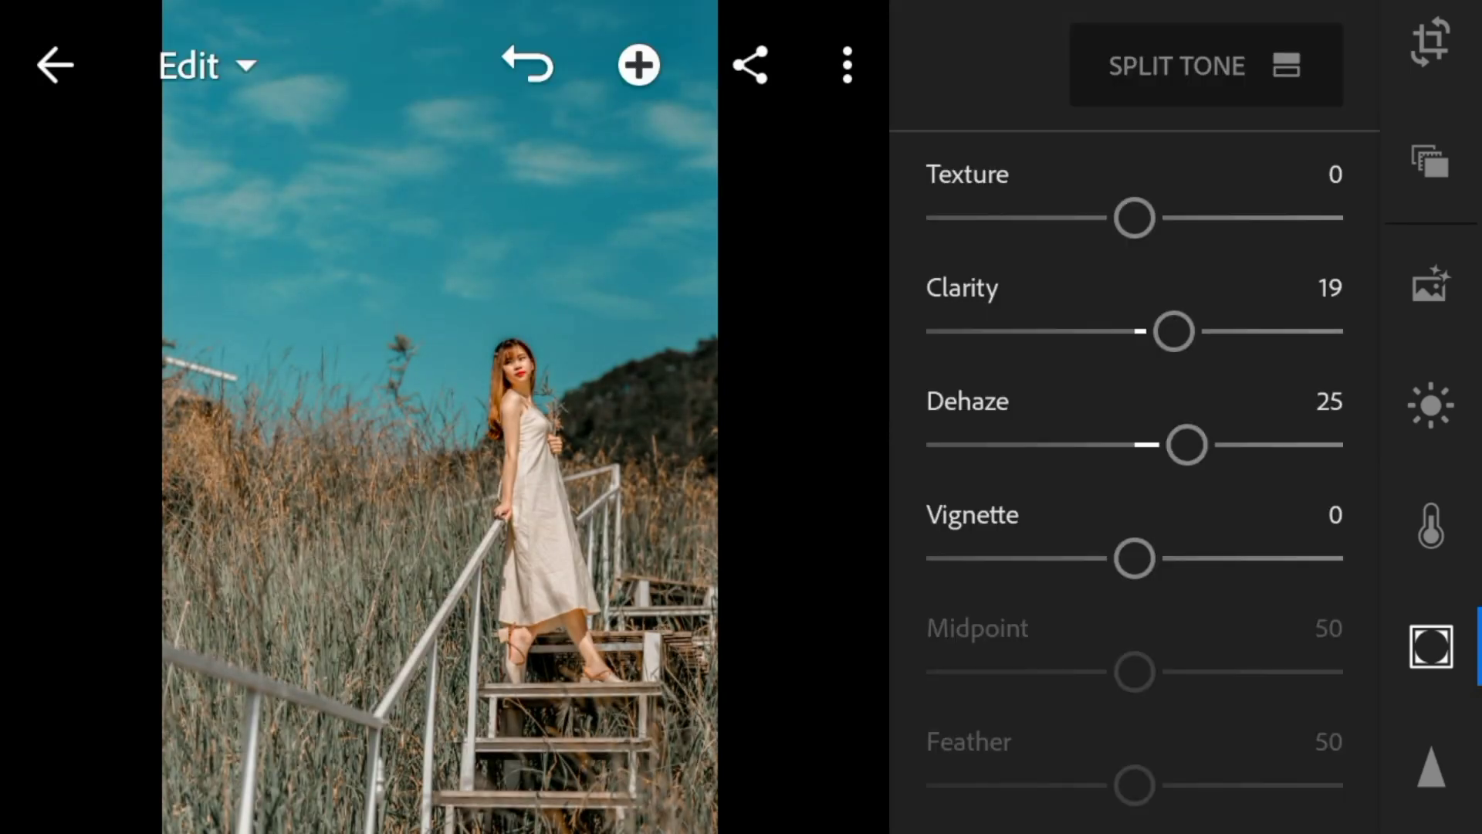
pyautogui.moveTo(1134, 557); pyautogui.dragTo(1118, 557)
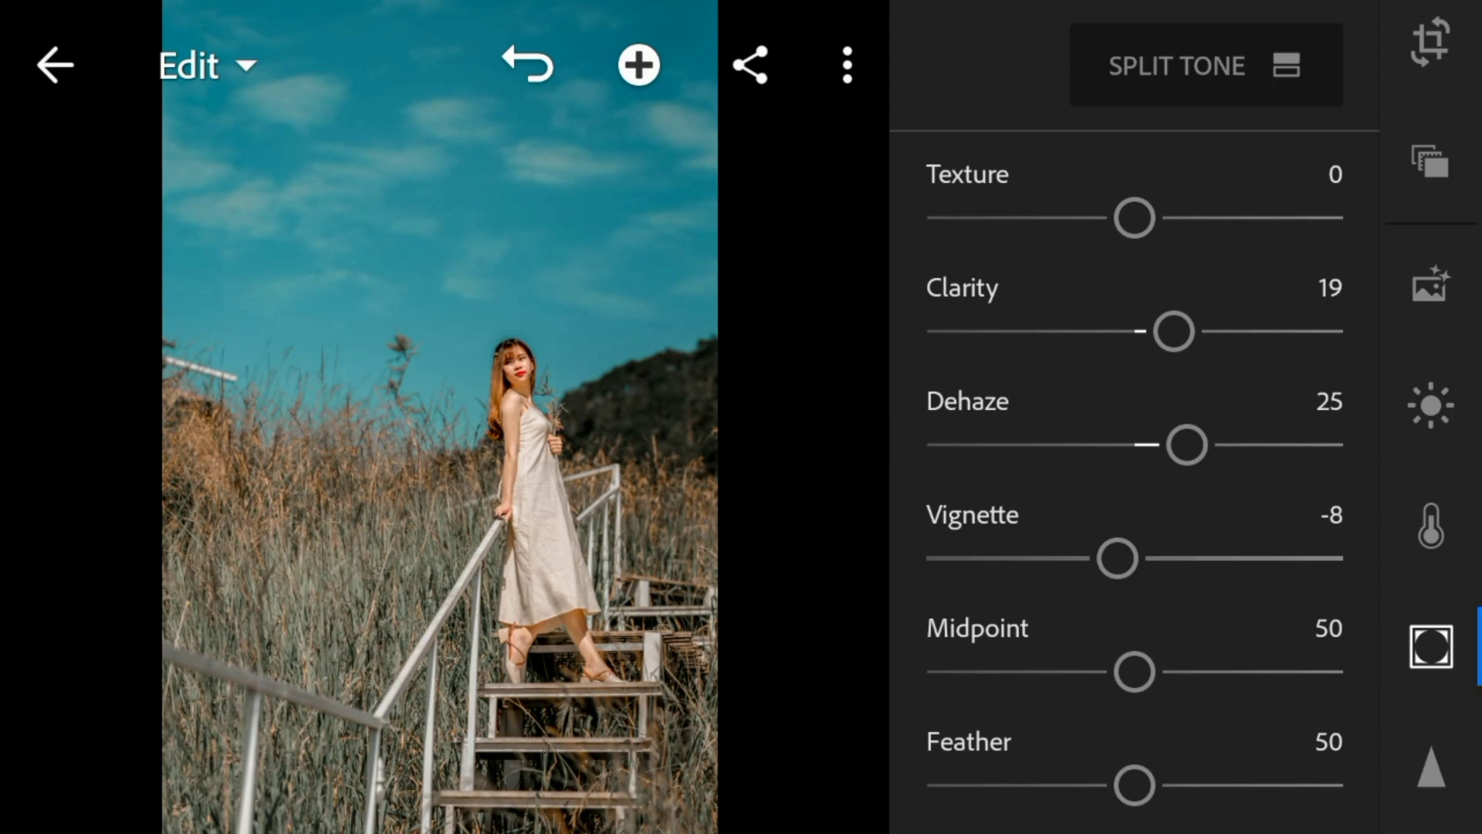
pyautogui.moveTo(1134, 786); pyautogui.dragTo(1097, 785)
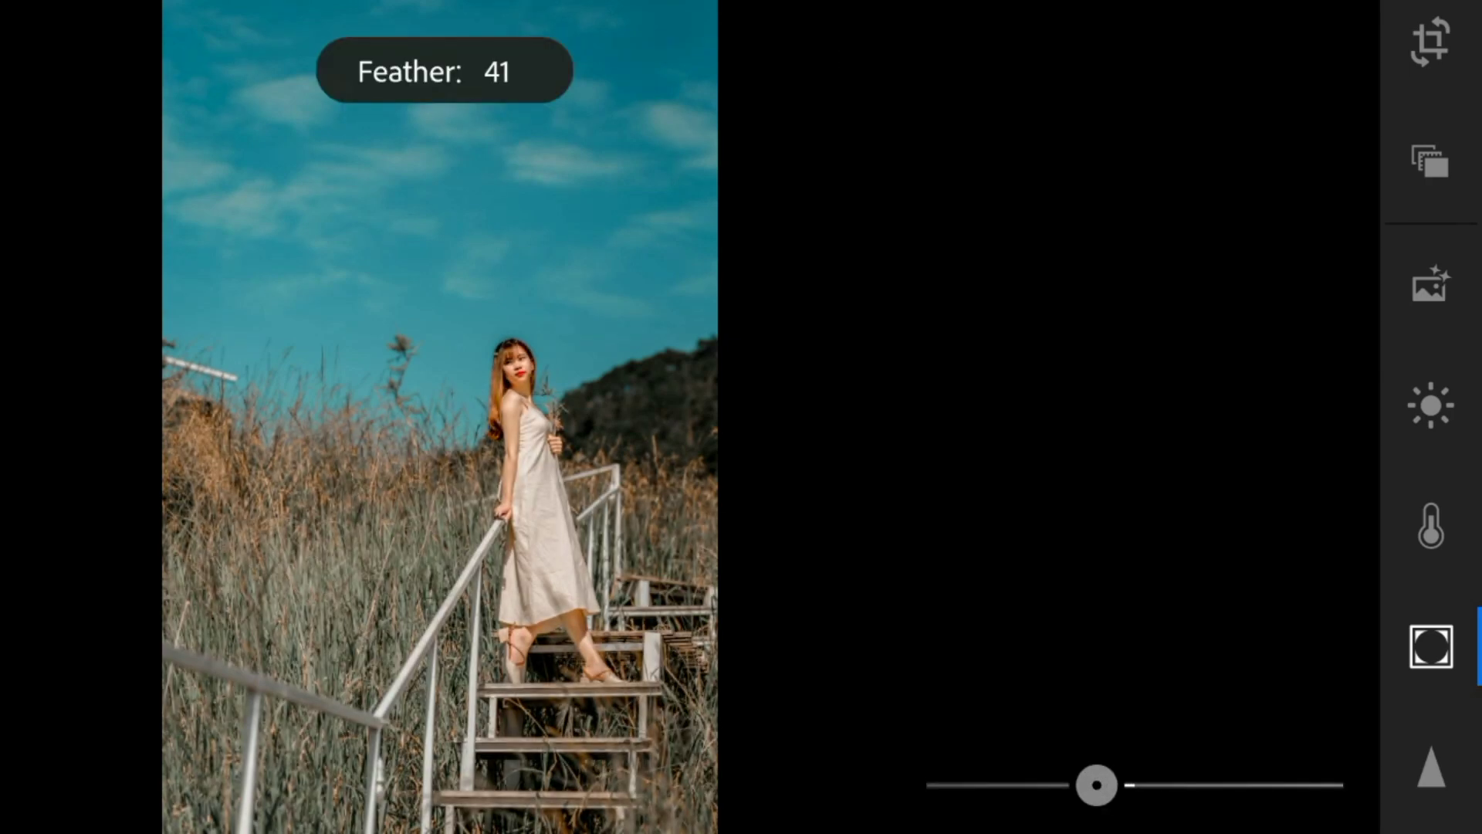
pyautogui.moveTo(1097, 786); pyautogui.dragTo(1102, 786)
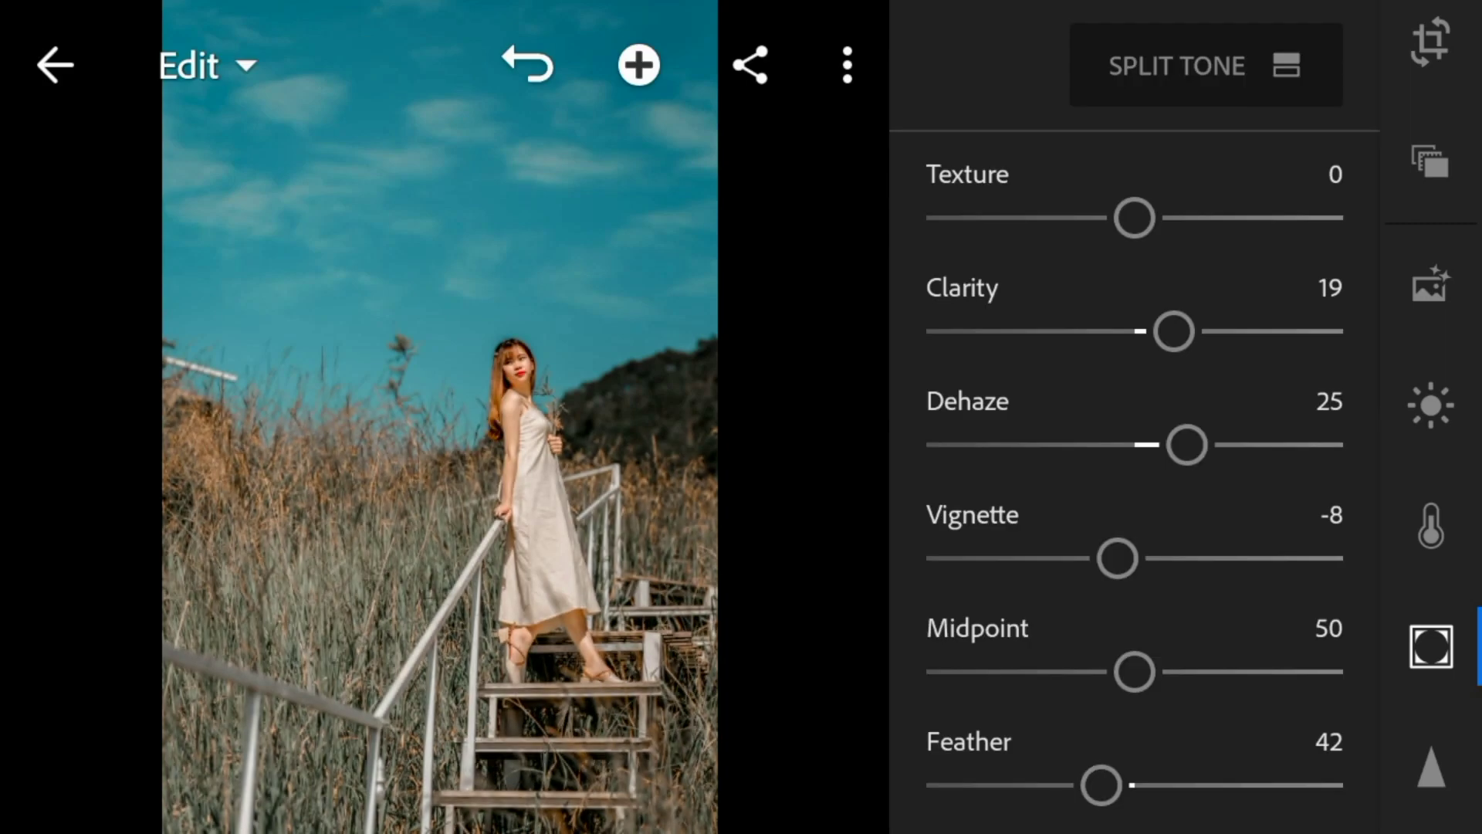
# - In Split Tone, set highlights to hue 253, saturation 5 and shadows to hue 207, saturation 14
pyautogui.click(1177, 65)
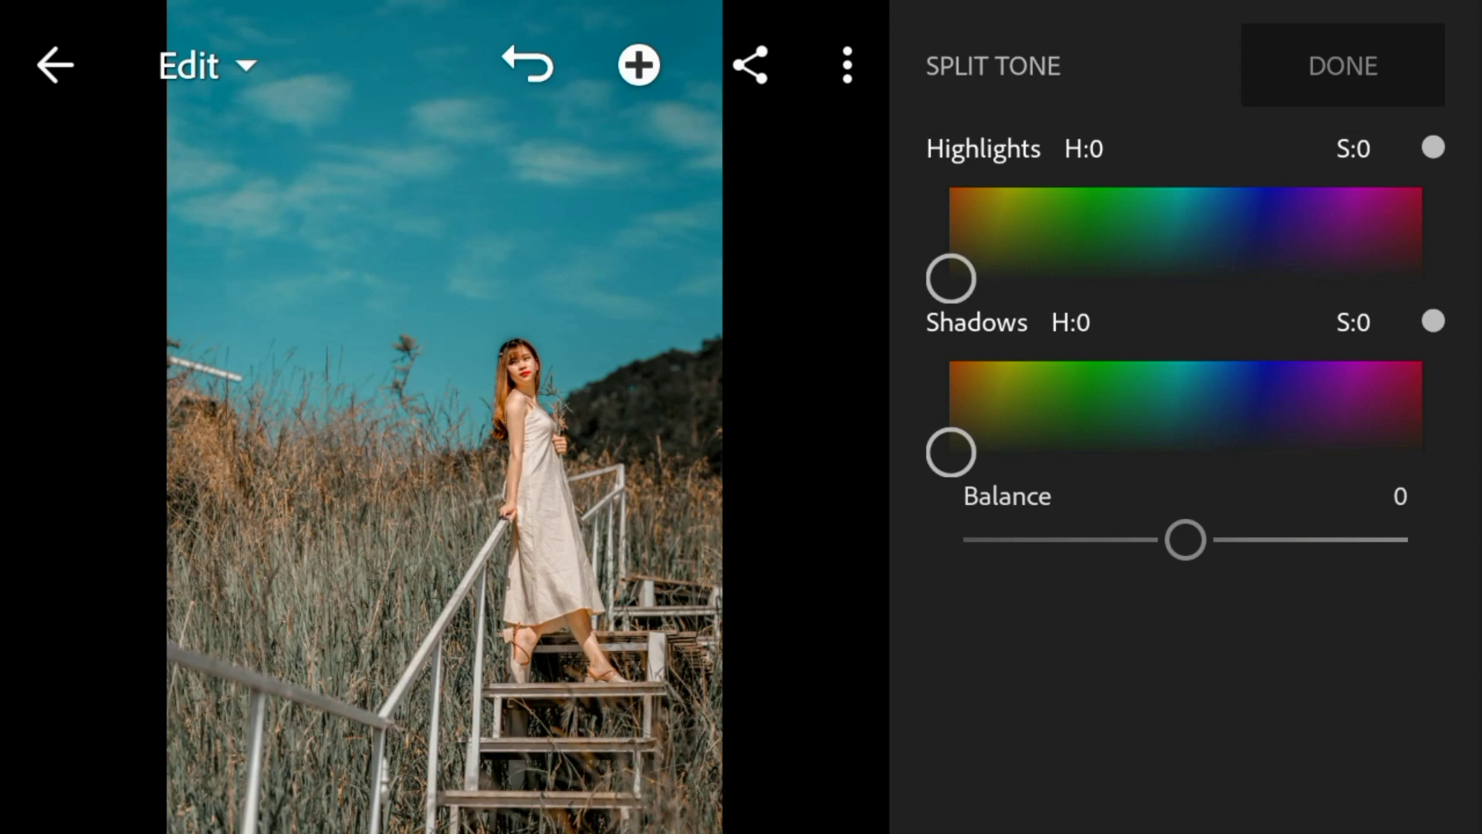
pyautogui.moveTo(951, 278)
pyautogui.mouseDown()
pyautogui.moveTo(1259, 244)
pyautogui.moveTo(1290, 224)
pyautogui.moveTo(1291, 279)
pyautogui.mouseUp()
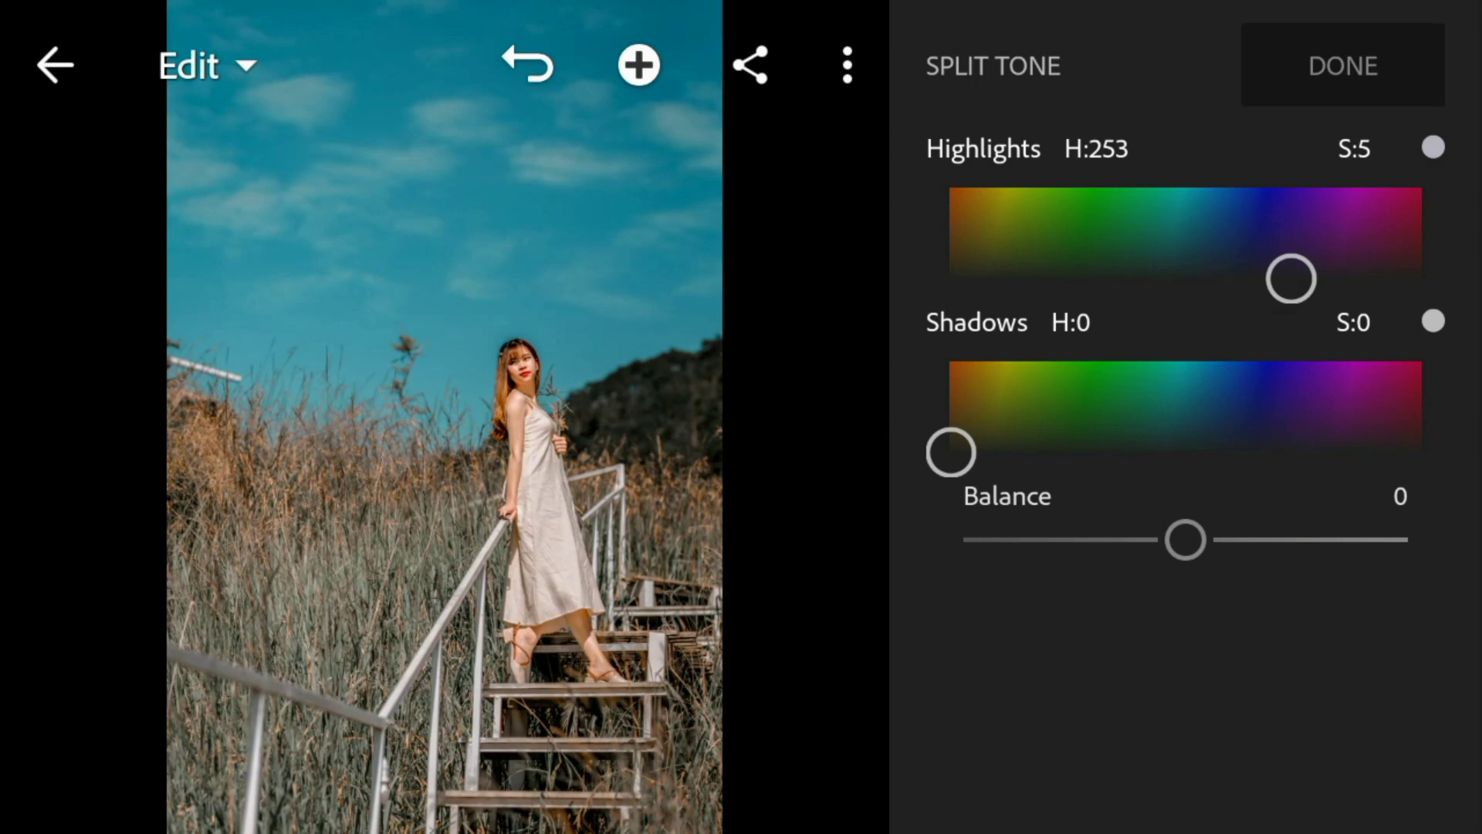
pyautogui.moveTo(951, 452)
pyautogui.mouseDown()
pyautogui.moveTo(1243, 418)
pyautogui.moveTo(1224, 418)
pyautogui.moveTo(1226, 453)
pyautogui.mouseUp()
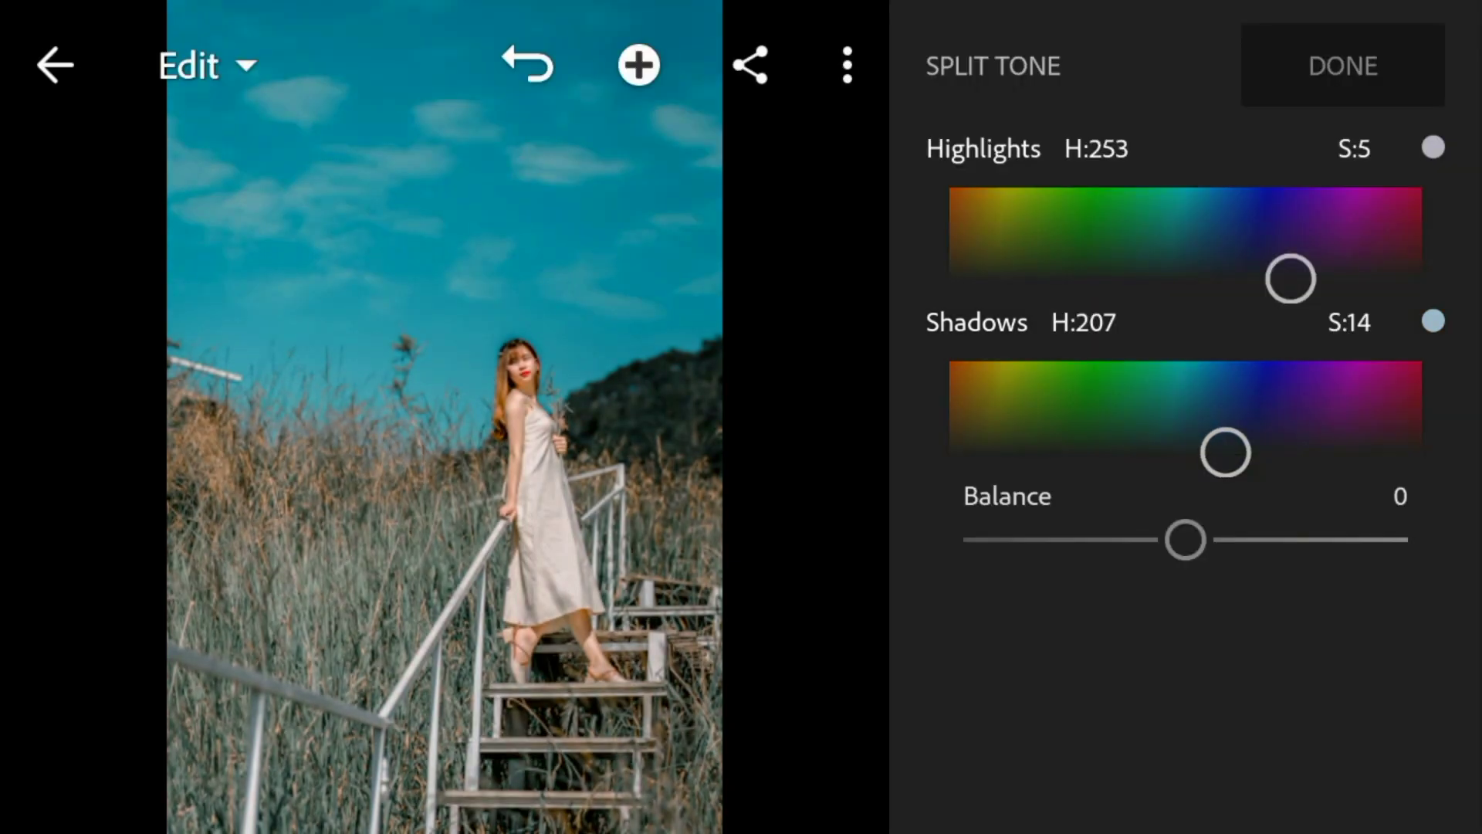